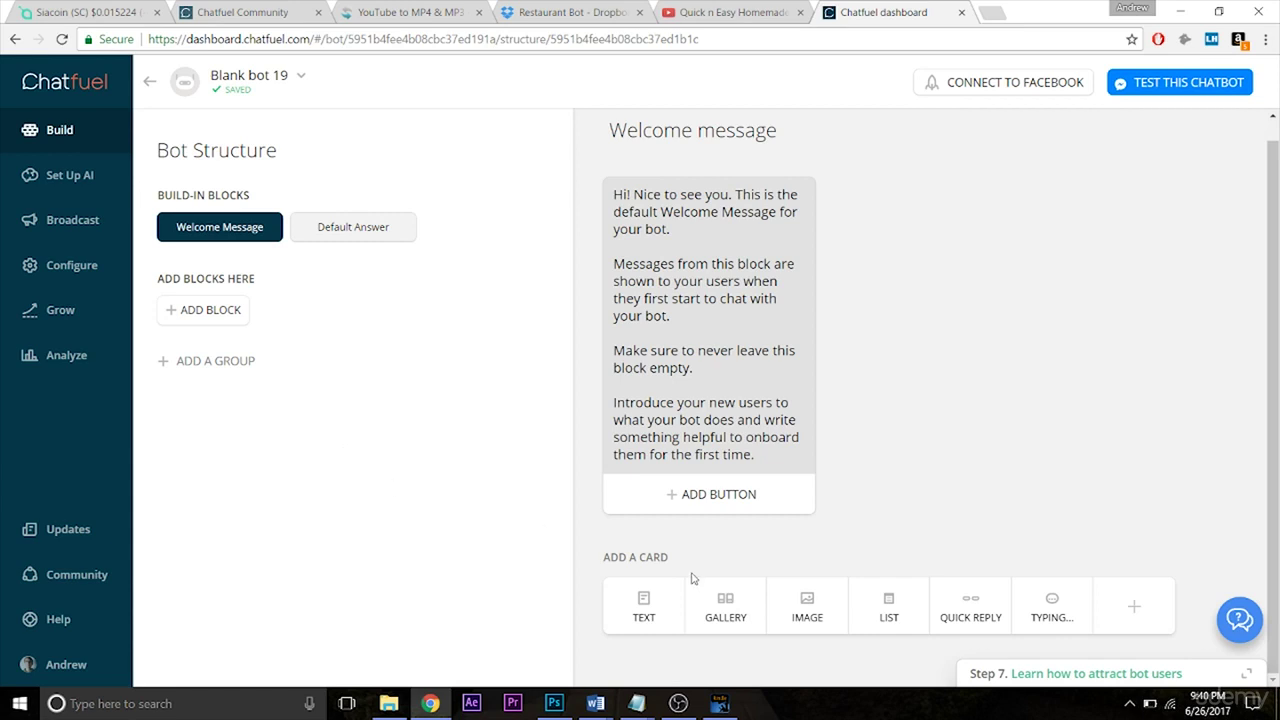
View the Default Answer block's content and return to the Welcome Message block
click(335, 238)
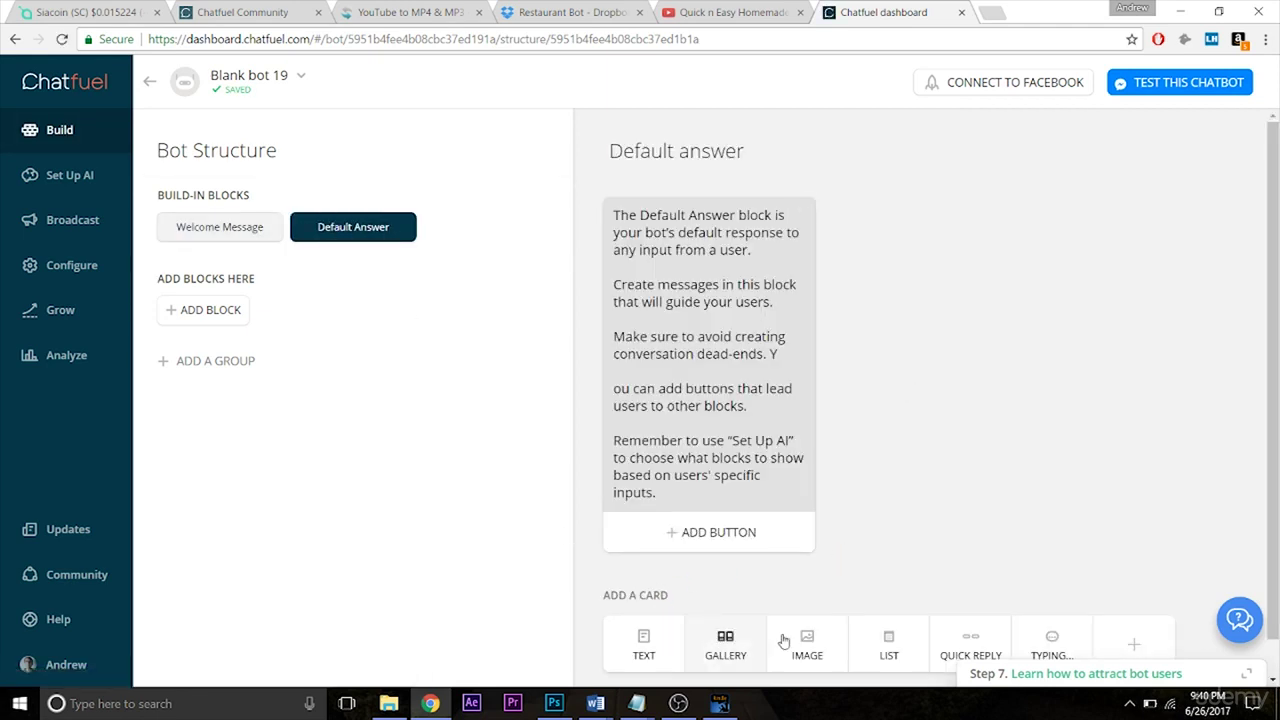
click(178, 234)
scroll(1277, 300, down, 1)
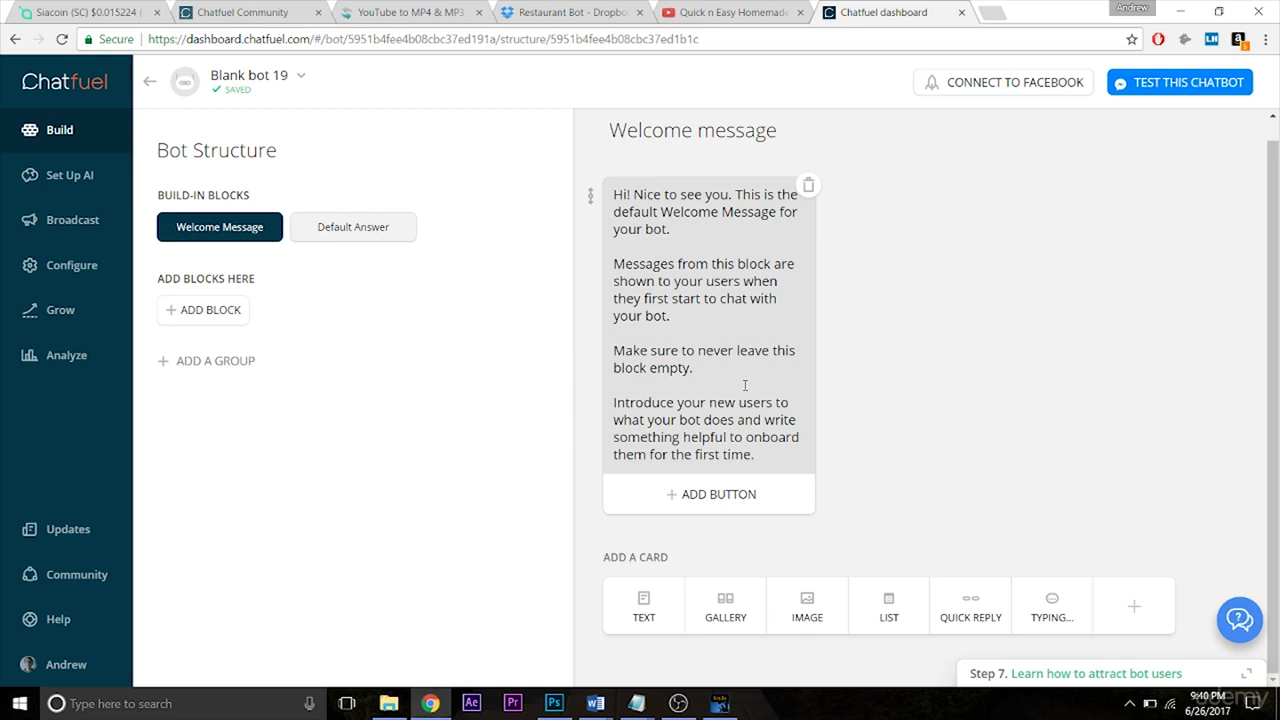
Add an image card to the Welcome Message block and move it above the default text card
click(810, 607)
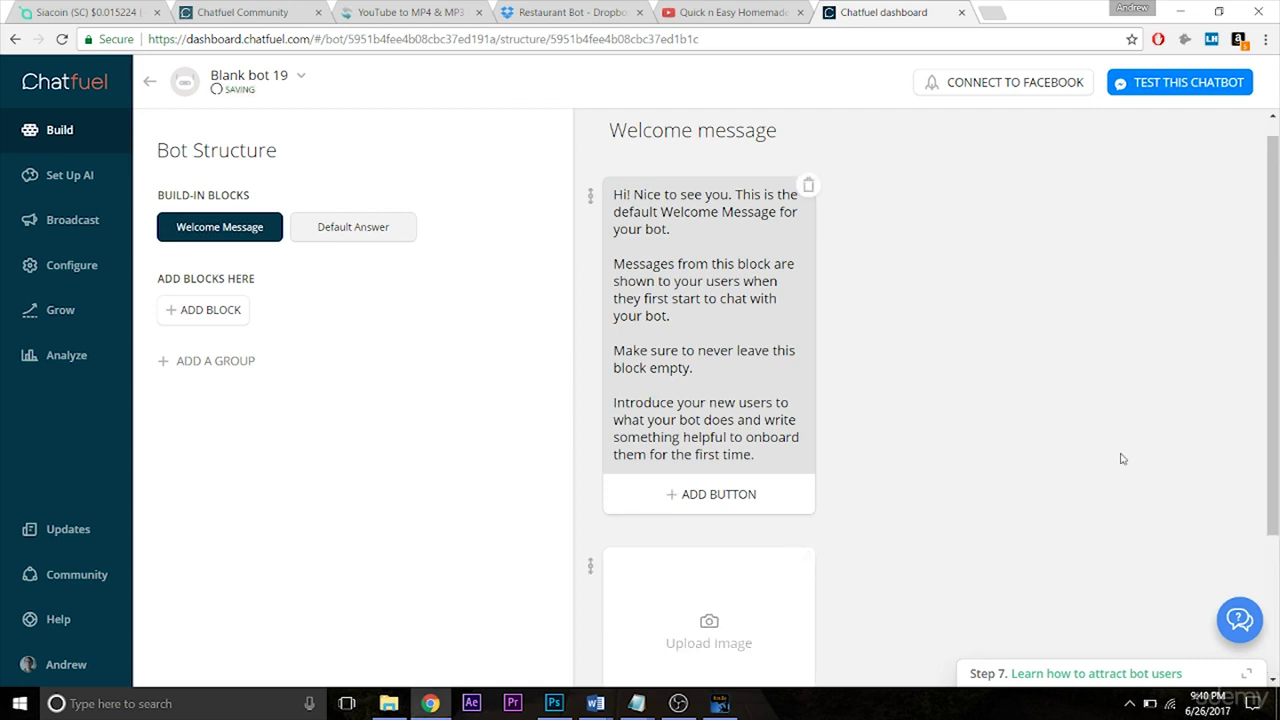
scroll(1122, 458, down, 1)
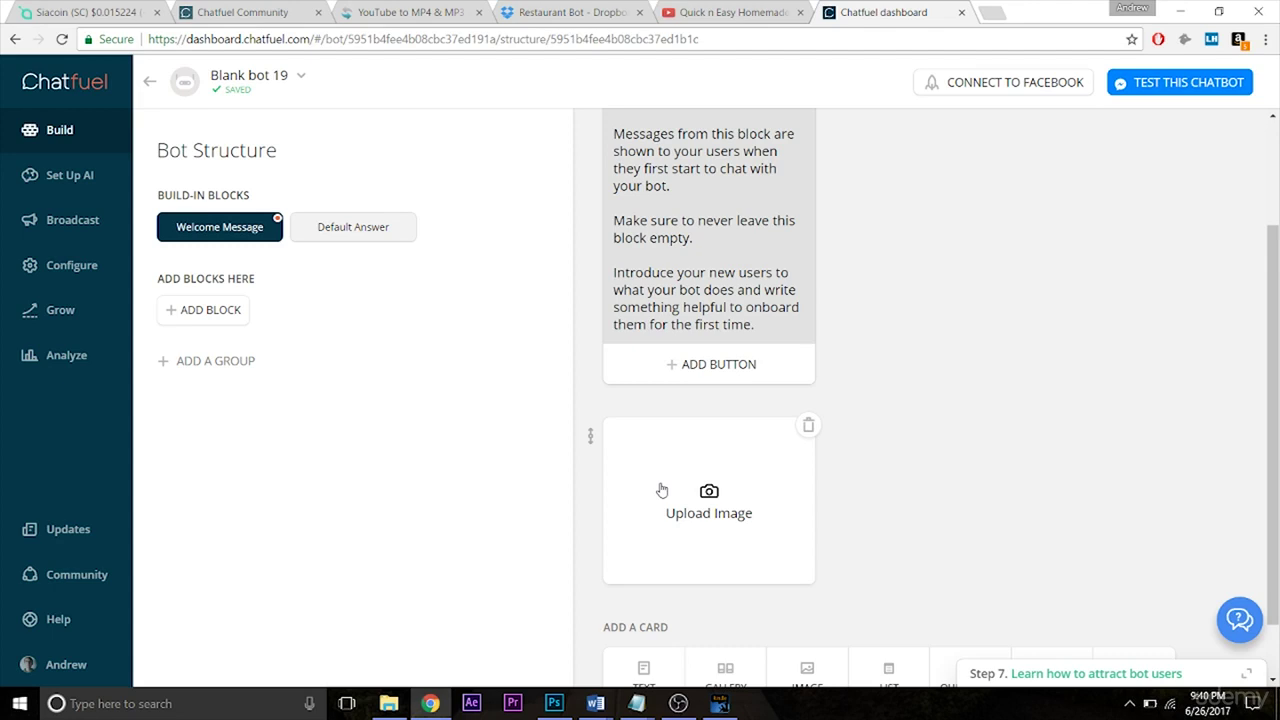
drag(1276, 398, 1277, 278)
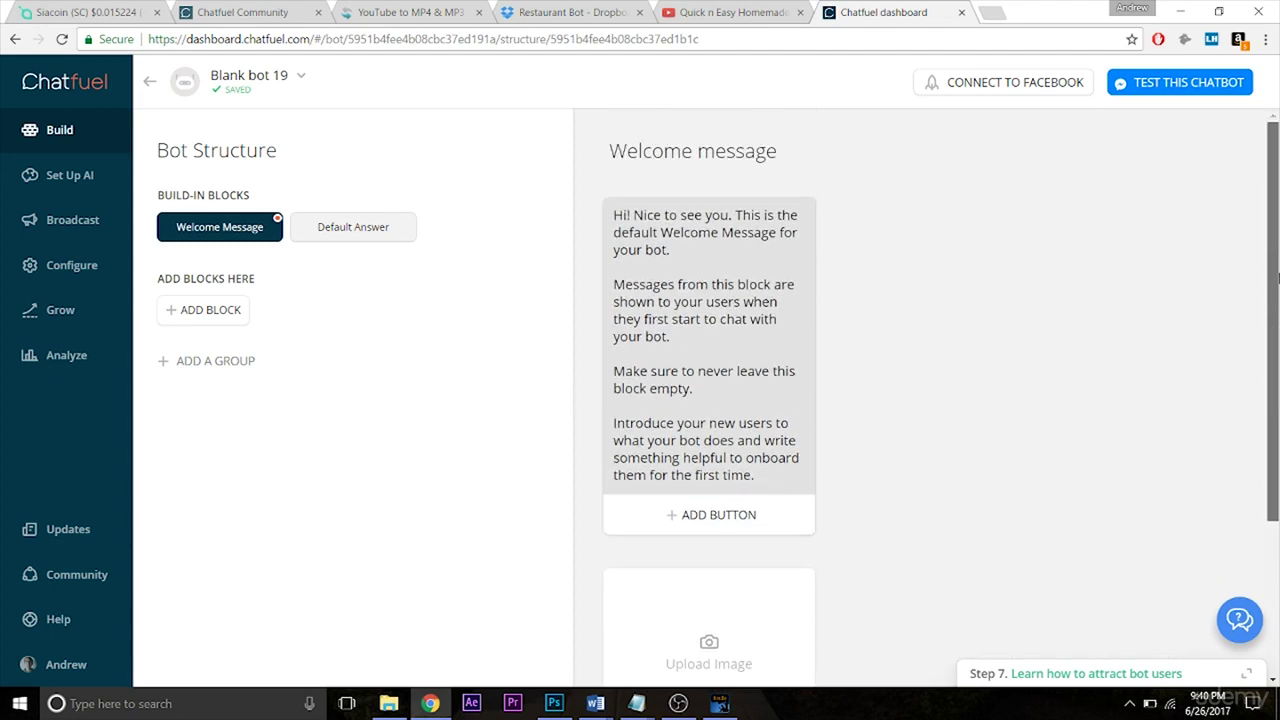
drag(1277, 278, 1277, 365)
drag(595, 449, 624, 94)
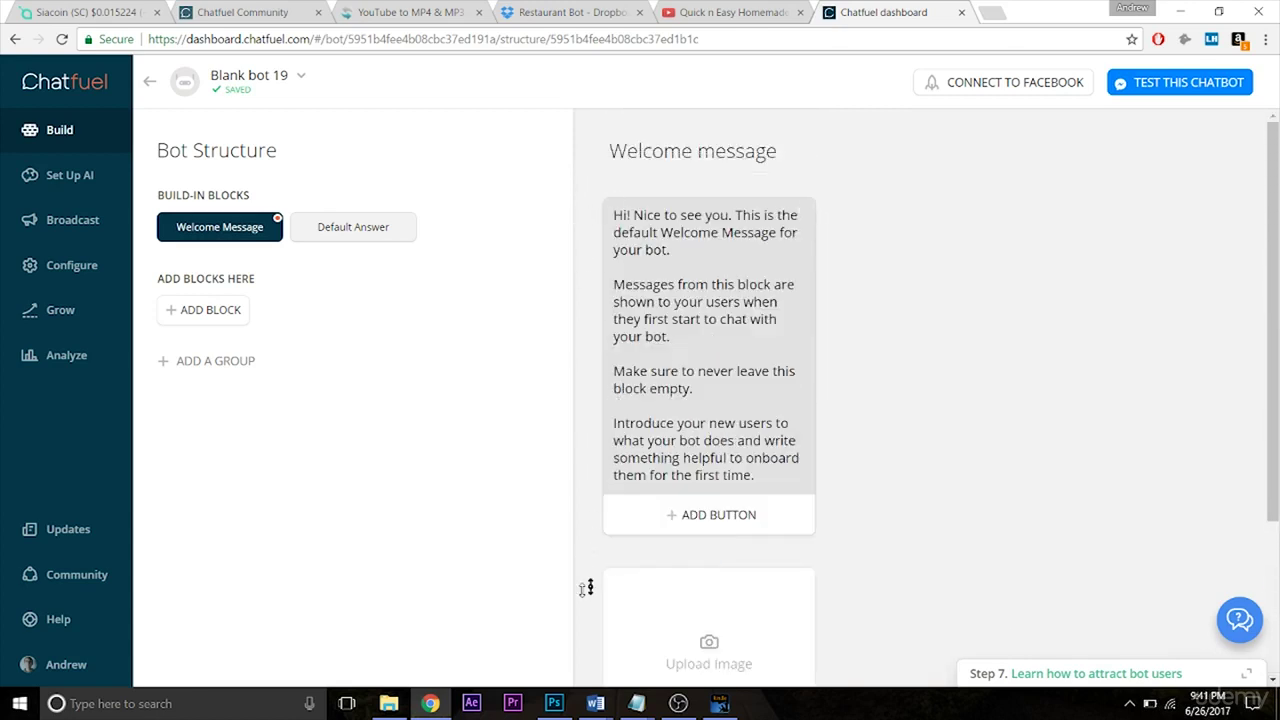
drag(590, 585, 586, 220)
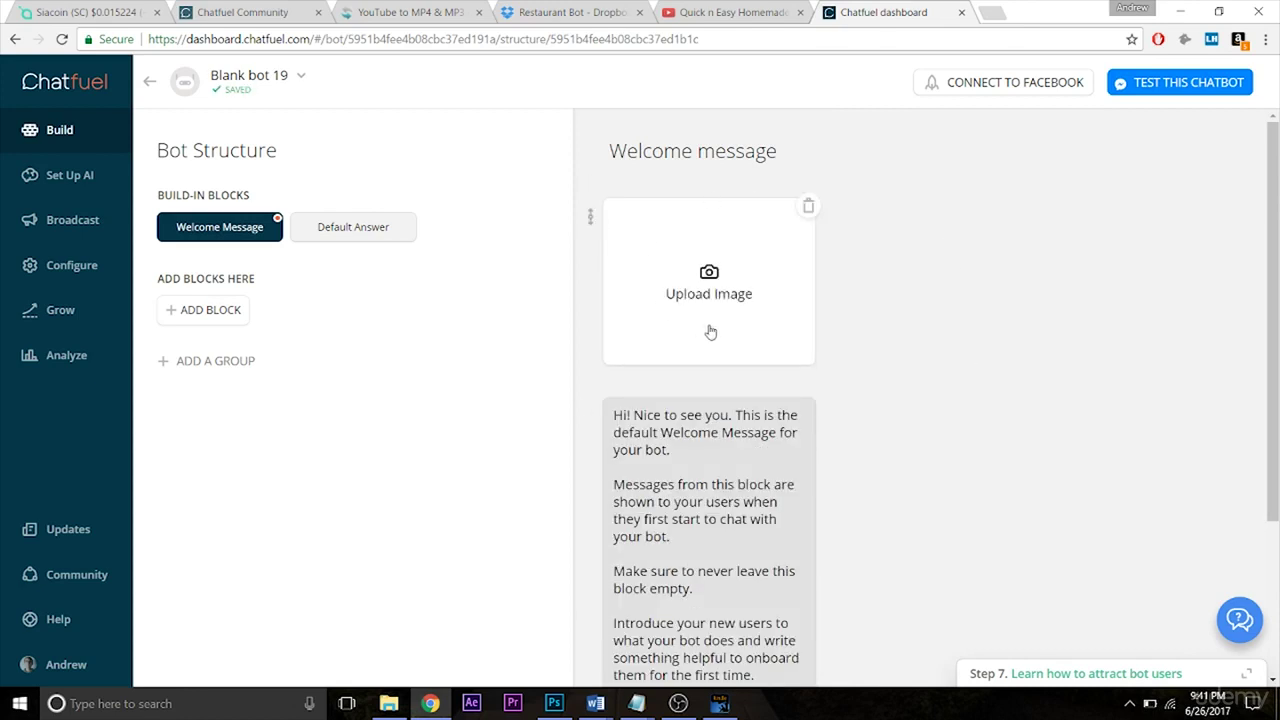
Upload a pizza picture to the image card above the welcome text
click(738, 293)
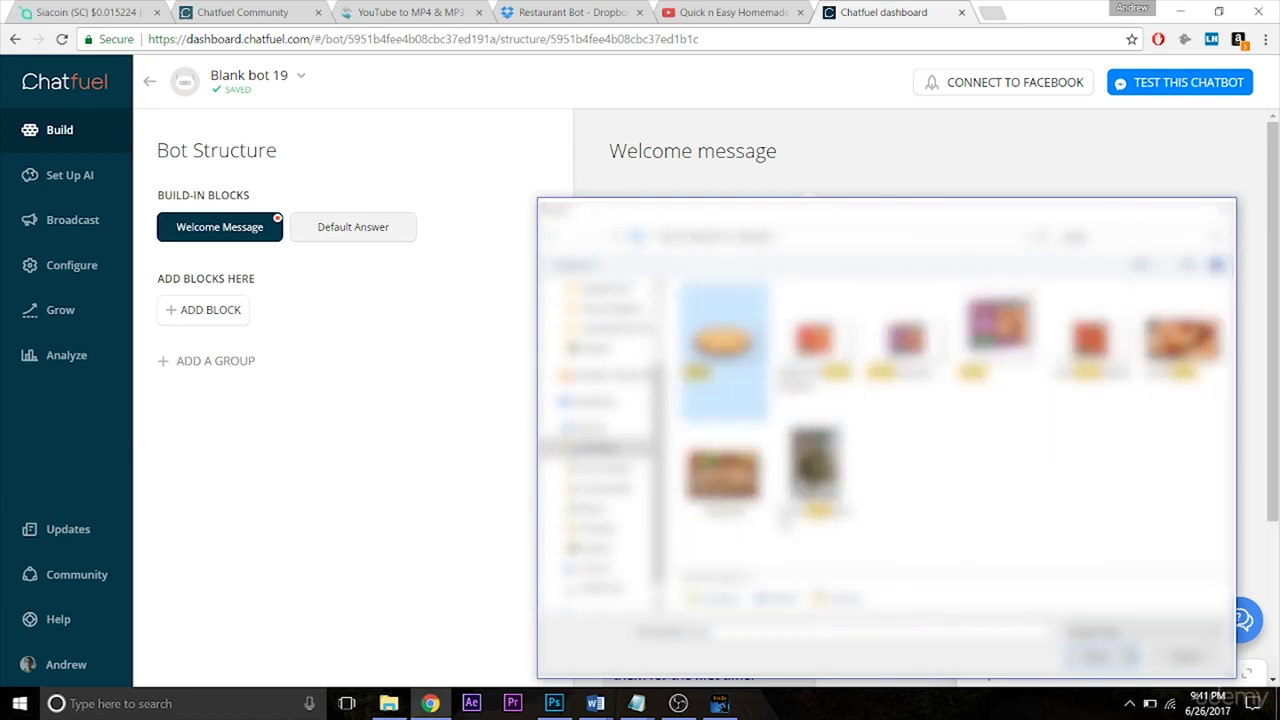
double_click(985, 362)
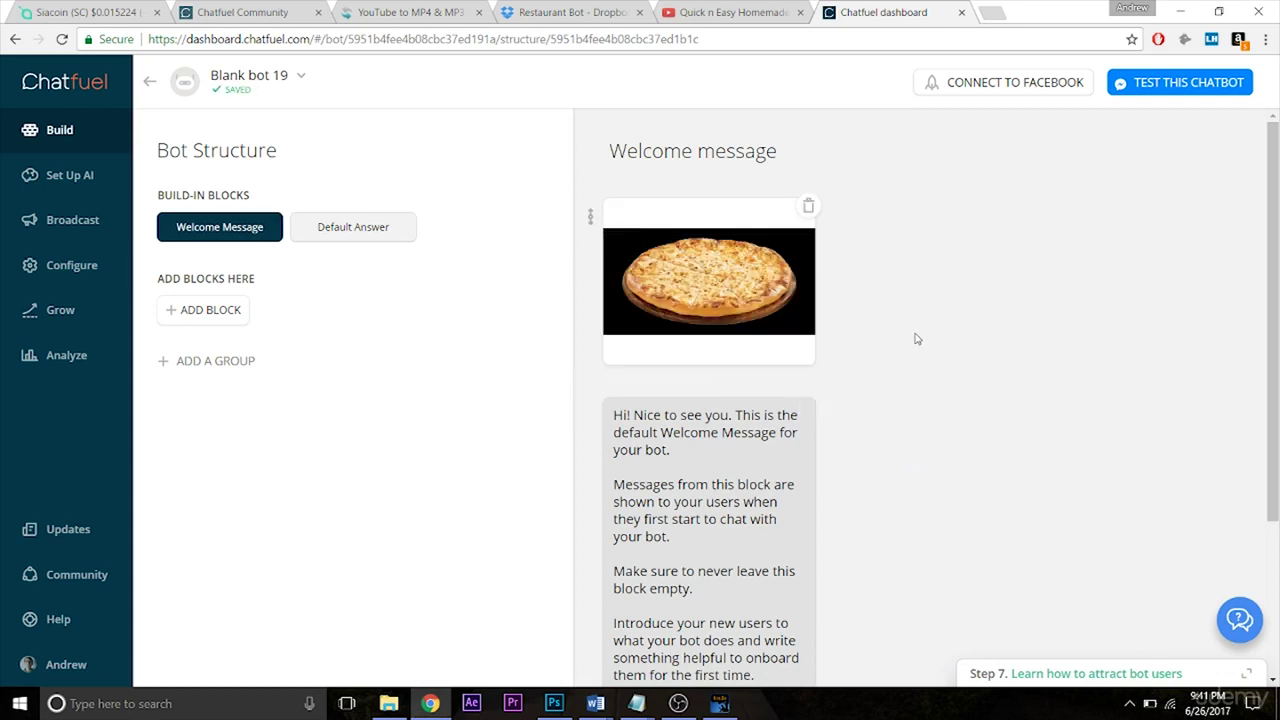
Bring up the card types for inserting between the pizza image and the welcome text, and dismiss them without adding one
scroll(855, 300, down, 3)
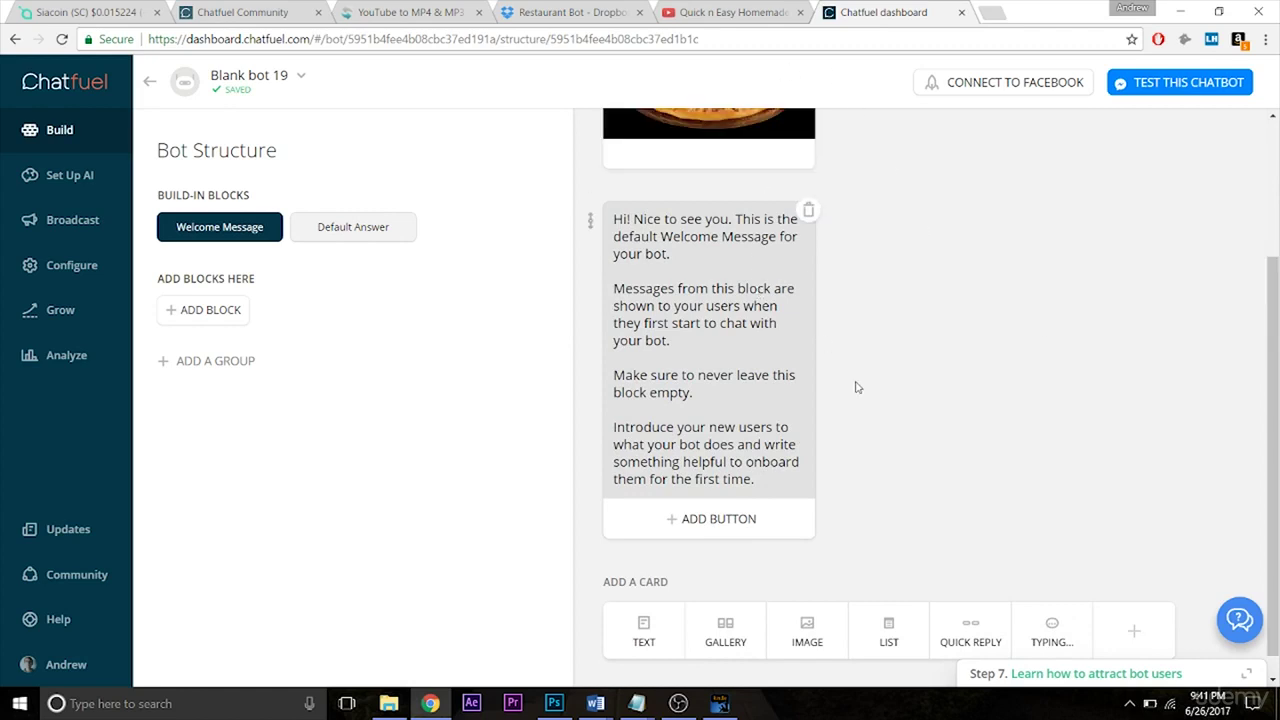
mouse_move(589, 198)
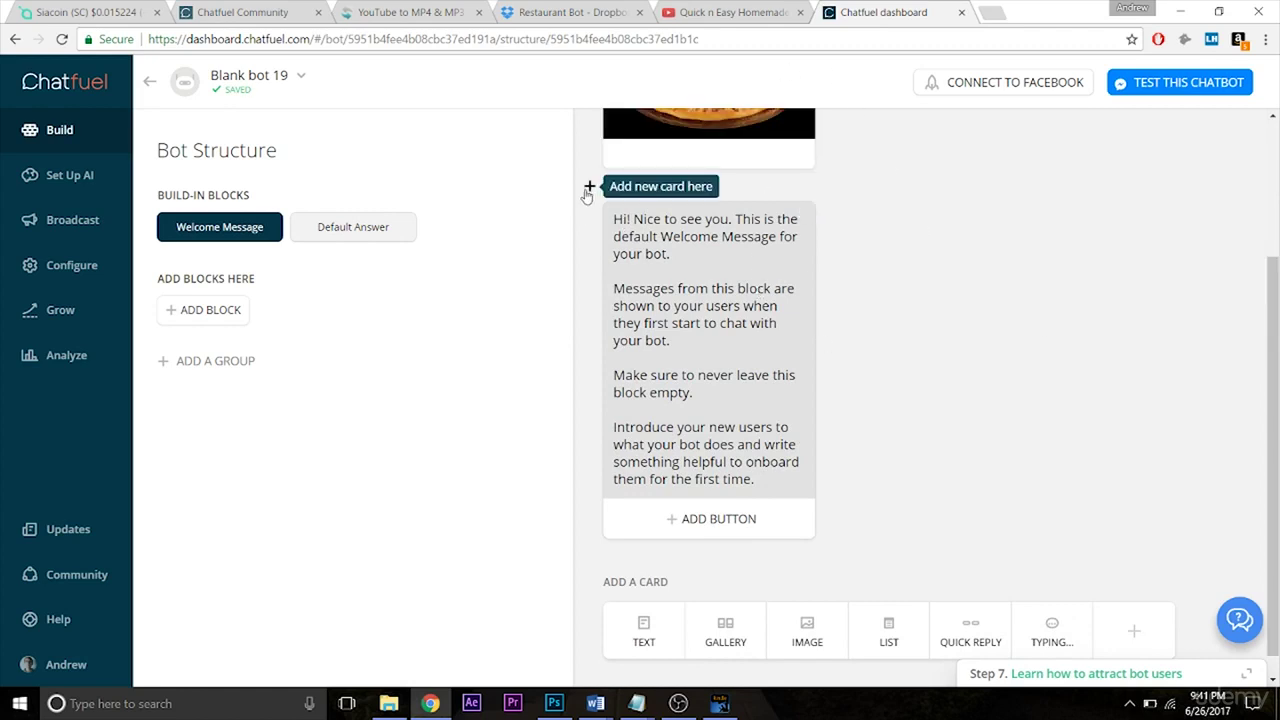
click(589, 187)
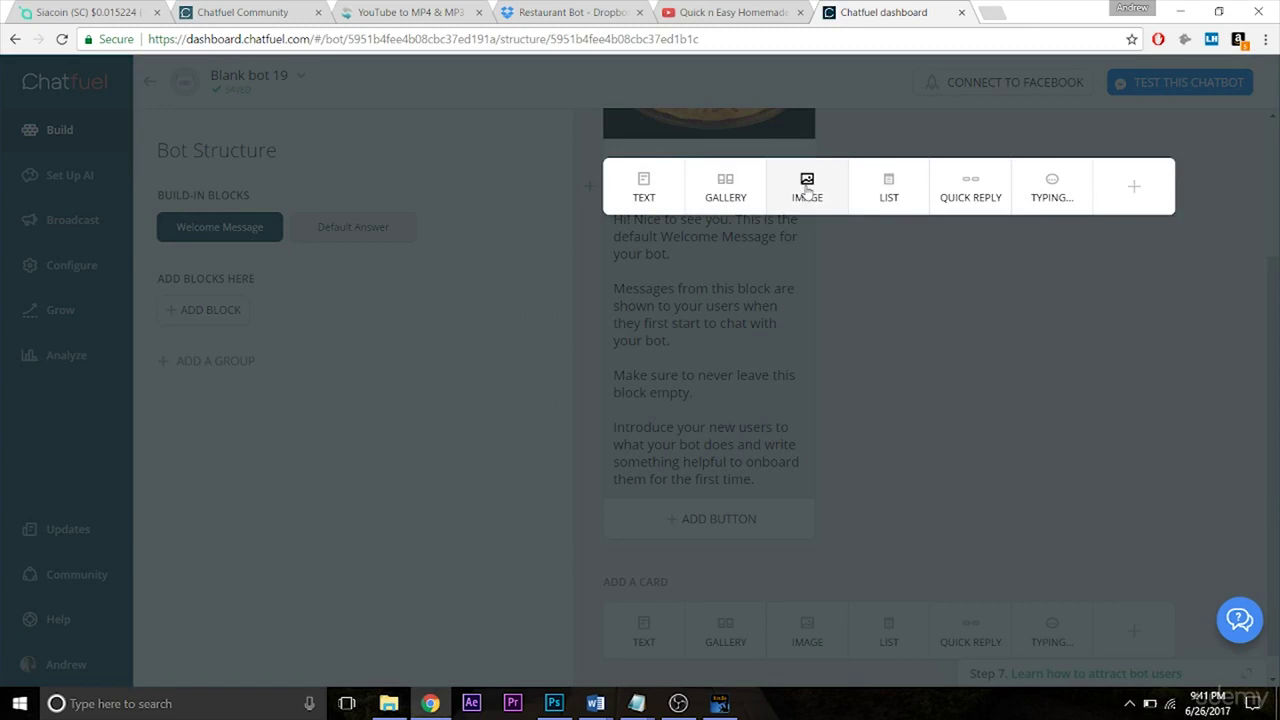
click(1094, 390)
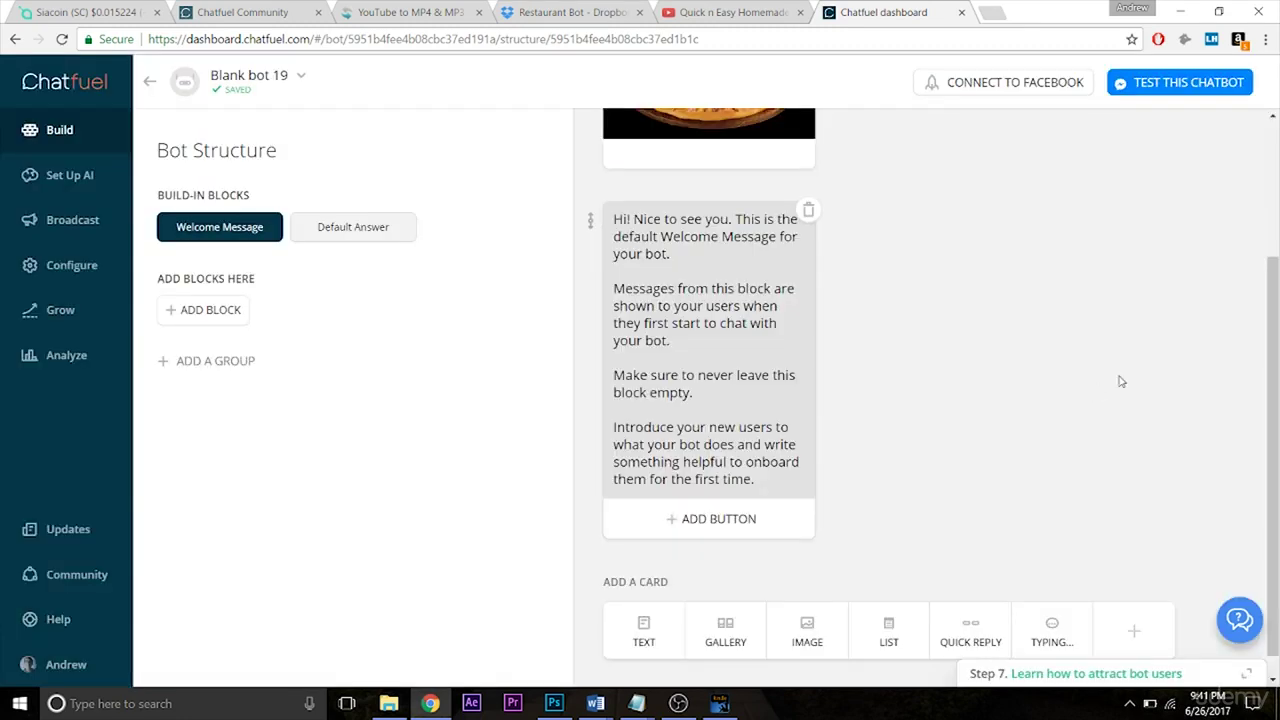
Delete the pizza image card from the Welcome Message block and confirm the deletion
drag(1275, 327, 1277, 180)
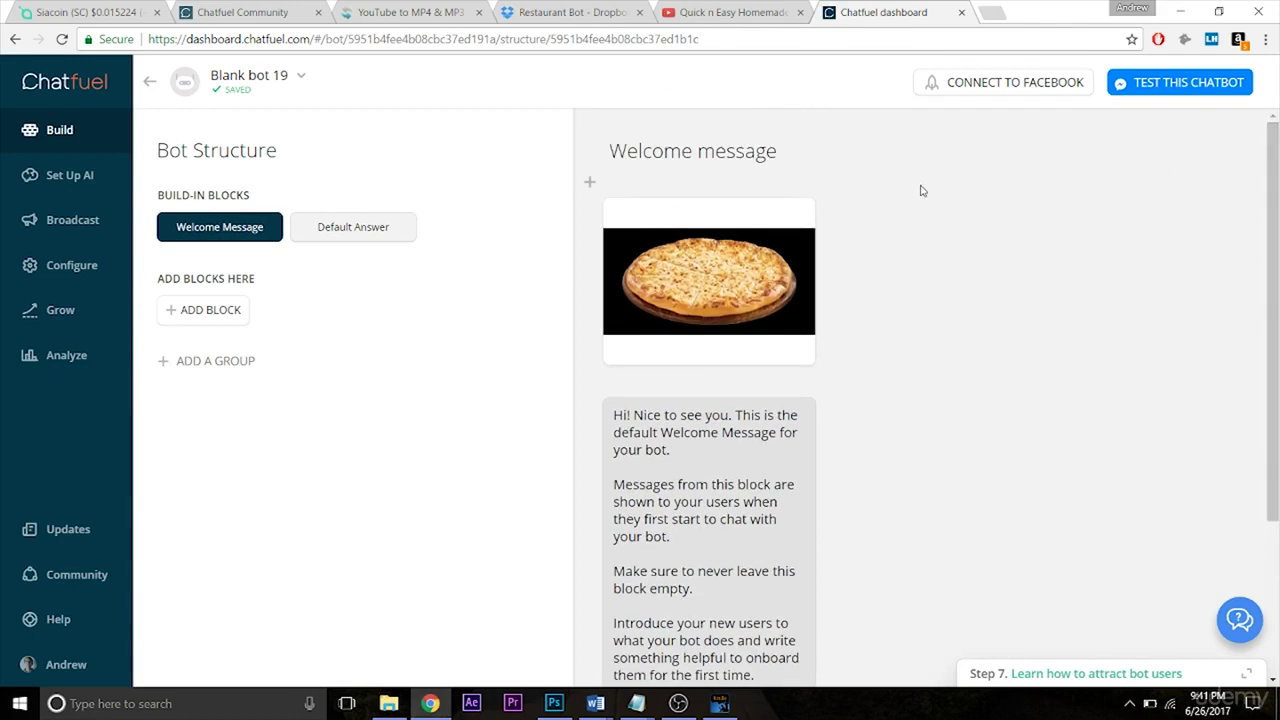
click(810, 207)
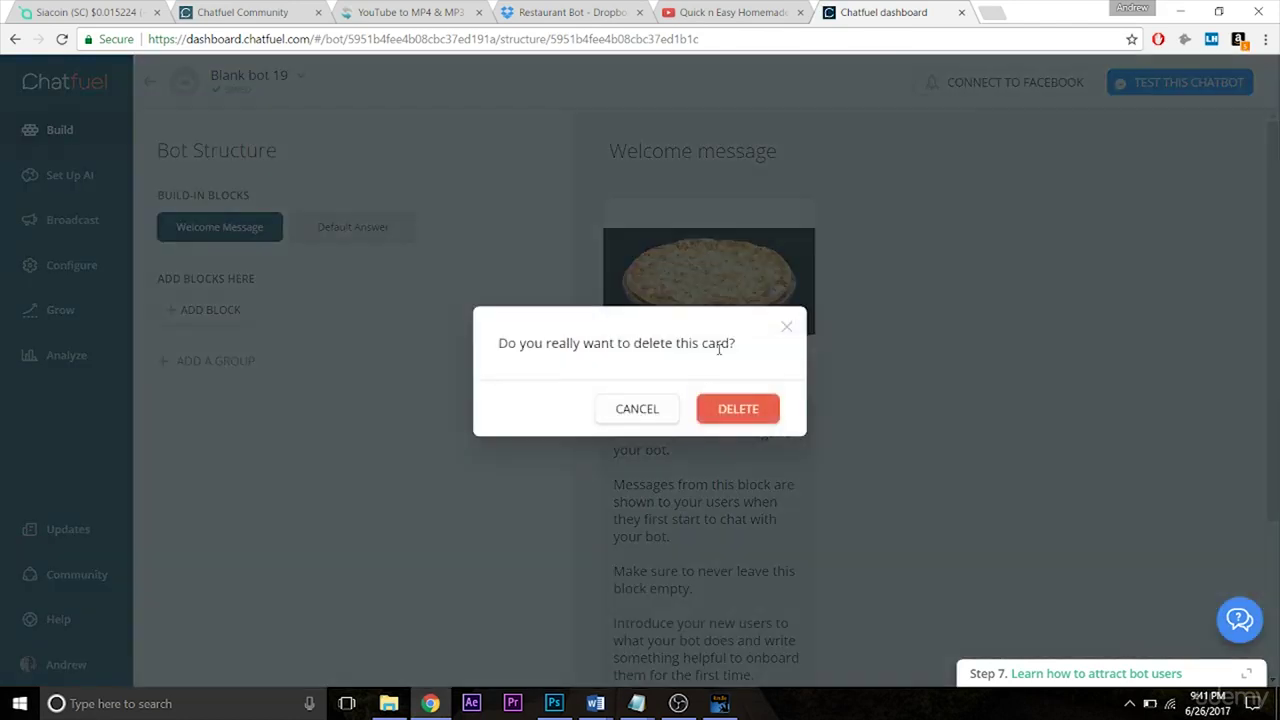
click(737, 413)
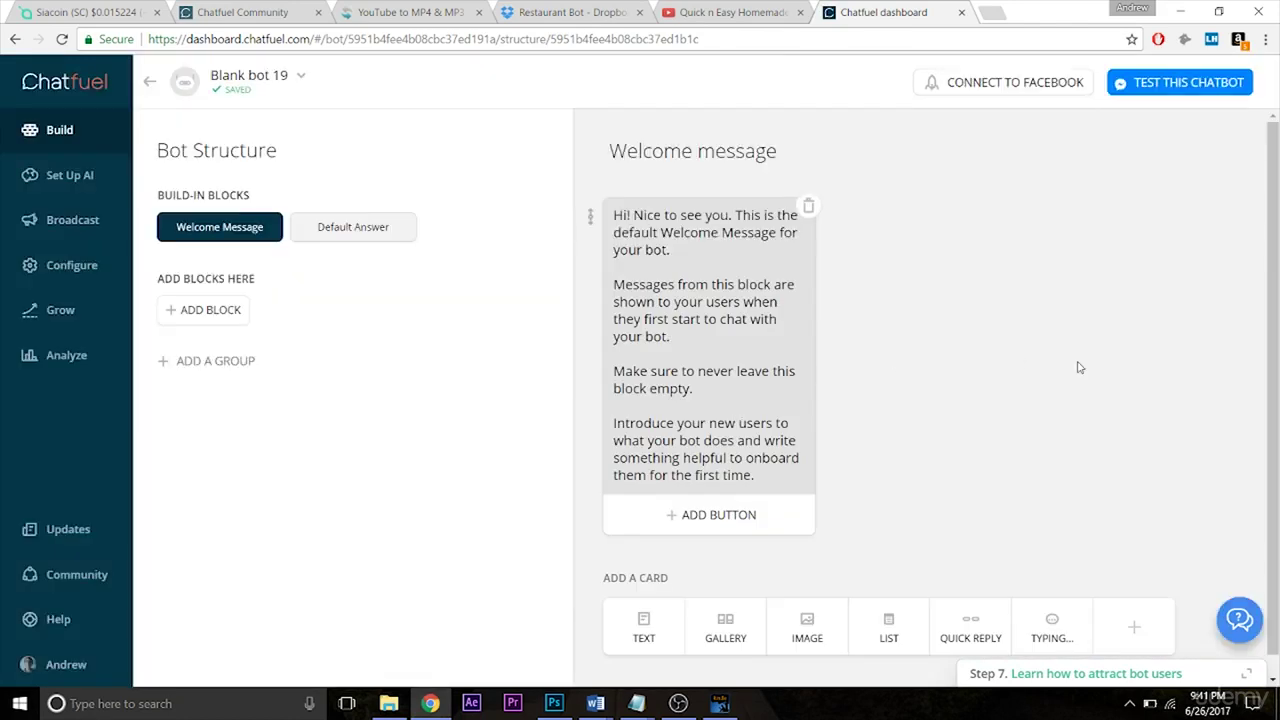
Add a gallery card below the welcome text and enter "Pizza" as its first item's heading
scroll(1045, 430, down, 1)
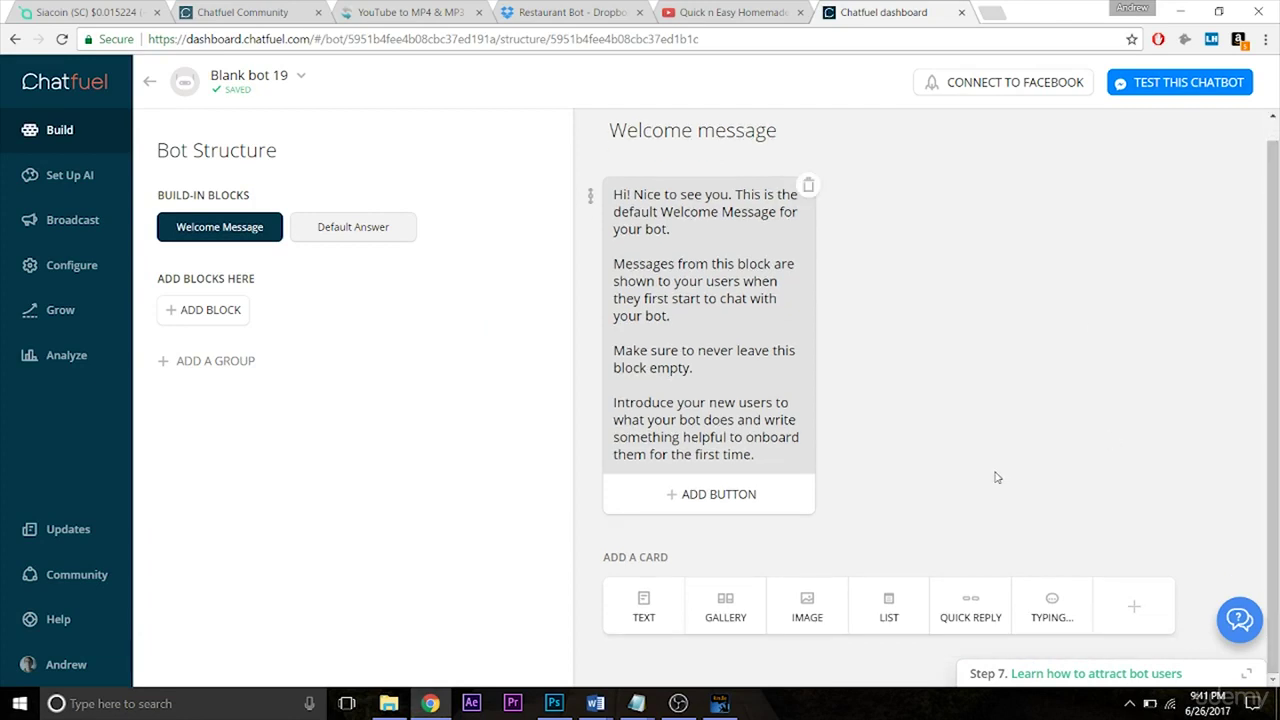
click(740, 600)
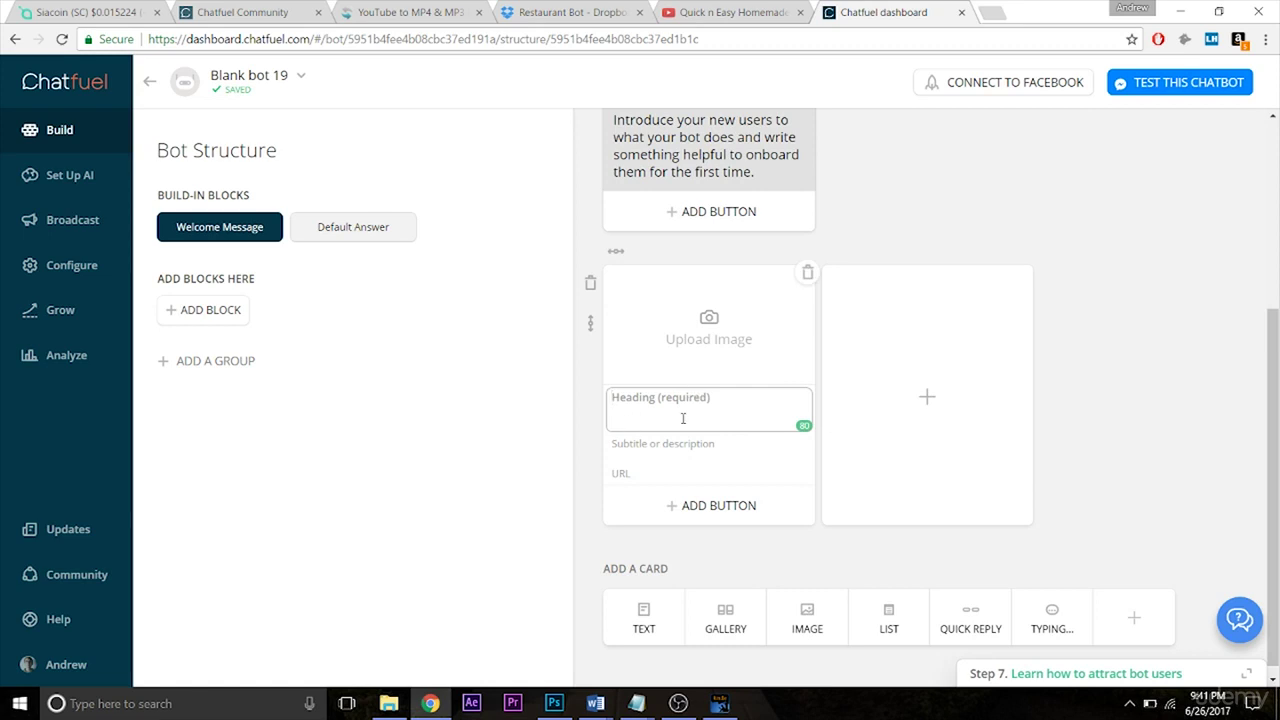
text(Pizza)
Choose a pizza picture for the Pizza gallery item and set the gallery's image proportion to Horizontal images
click(760, 348)
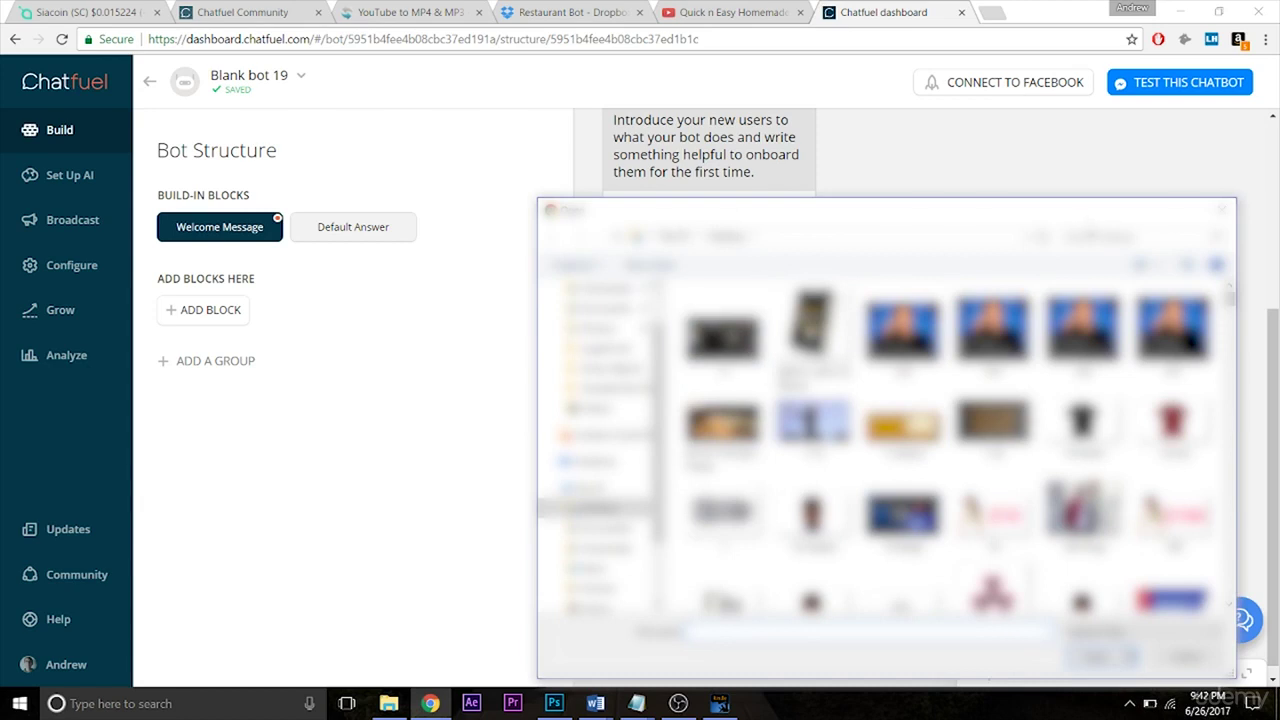
click(1081, 237)
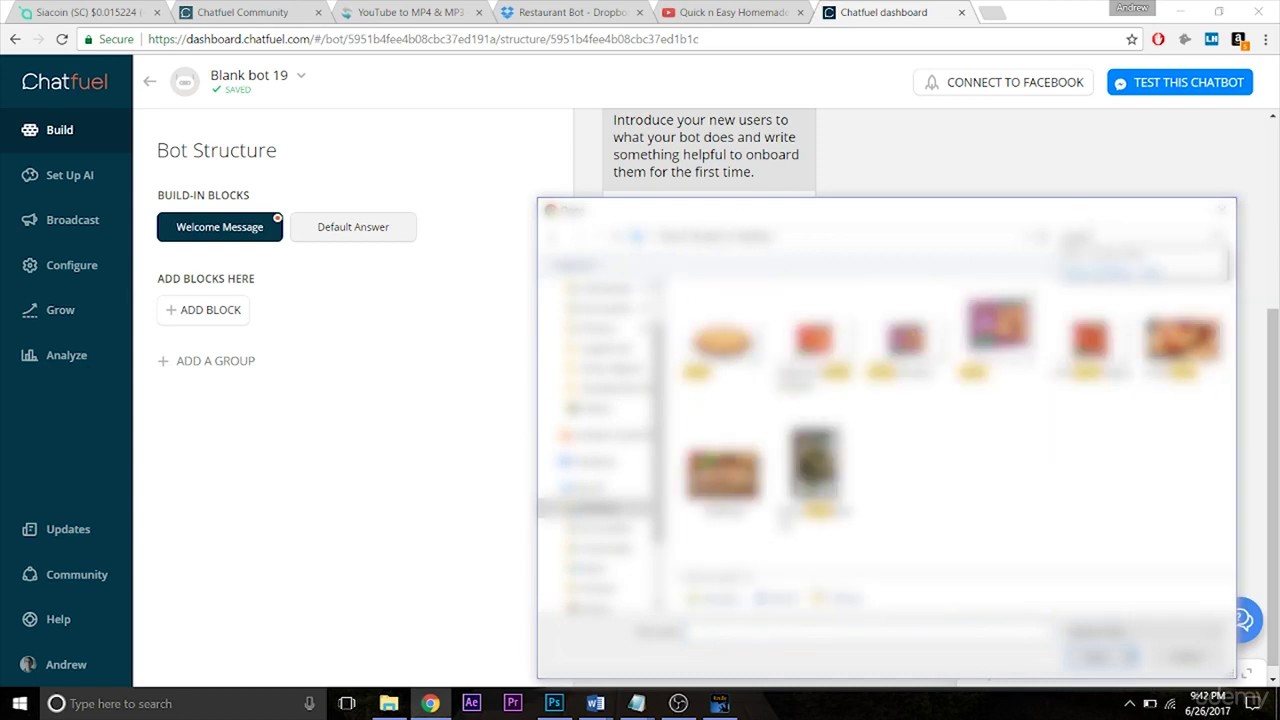
click(817, 350)
double_click(724, 350)
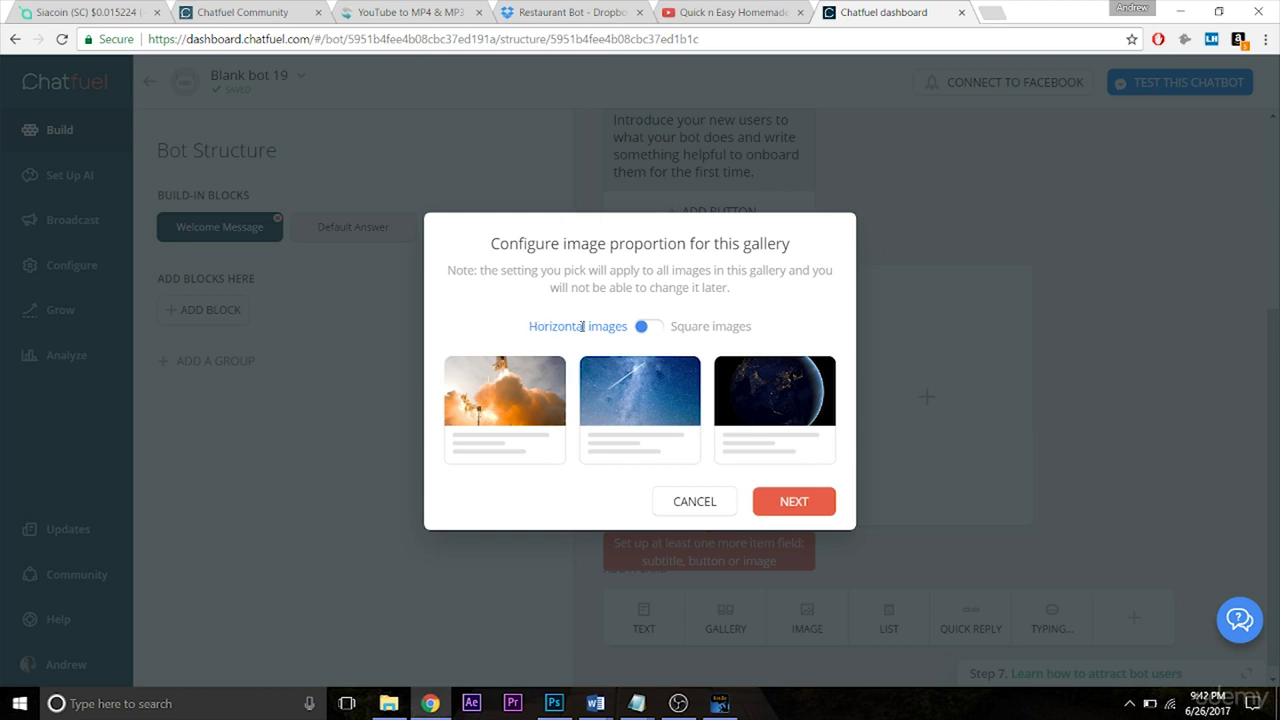
click(646, 327)
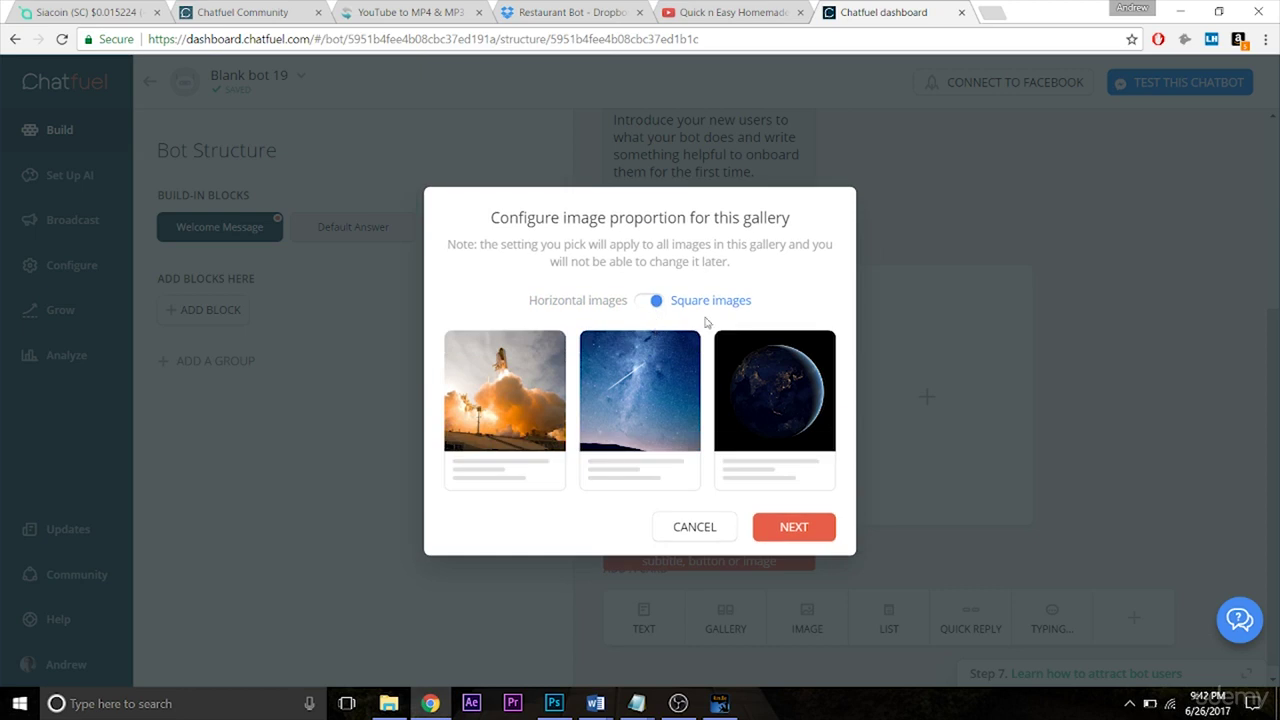
click(649, 301)
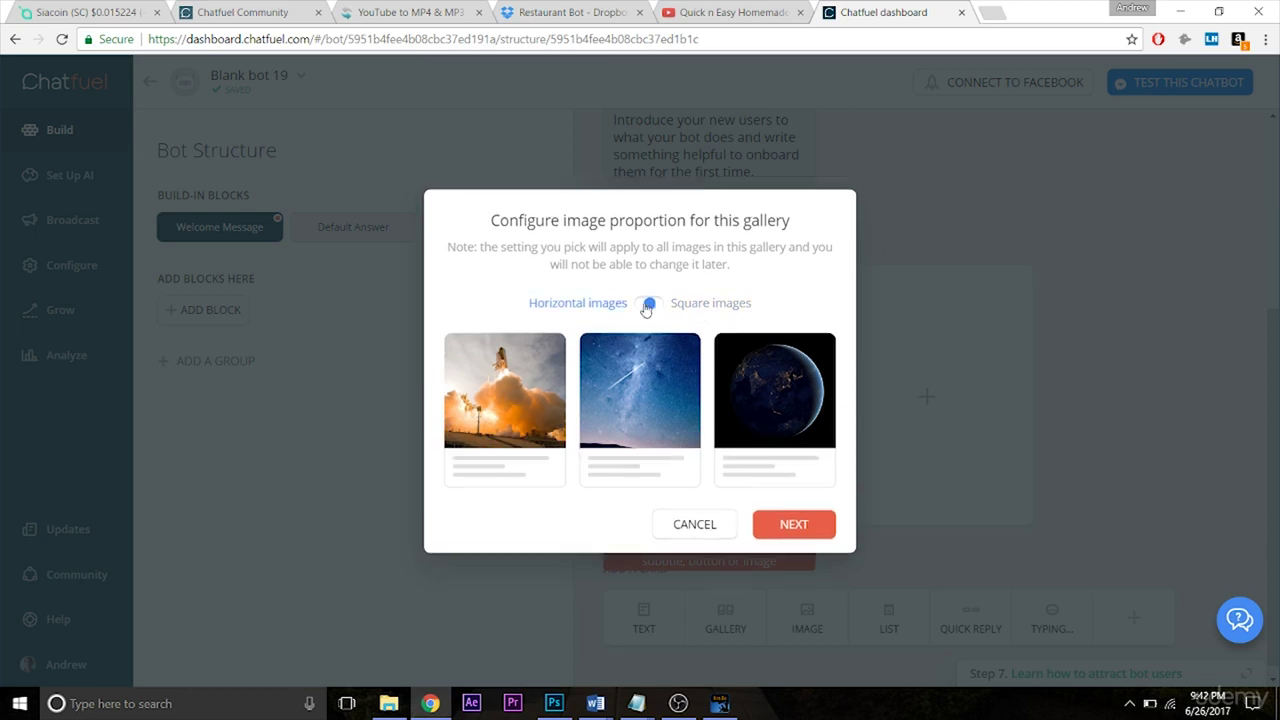
click(794, 501)
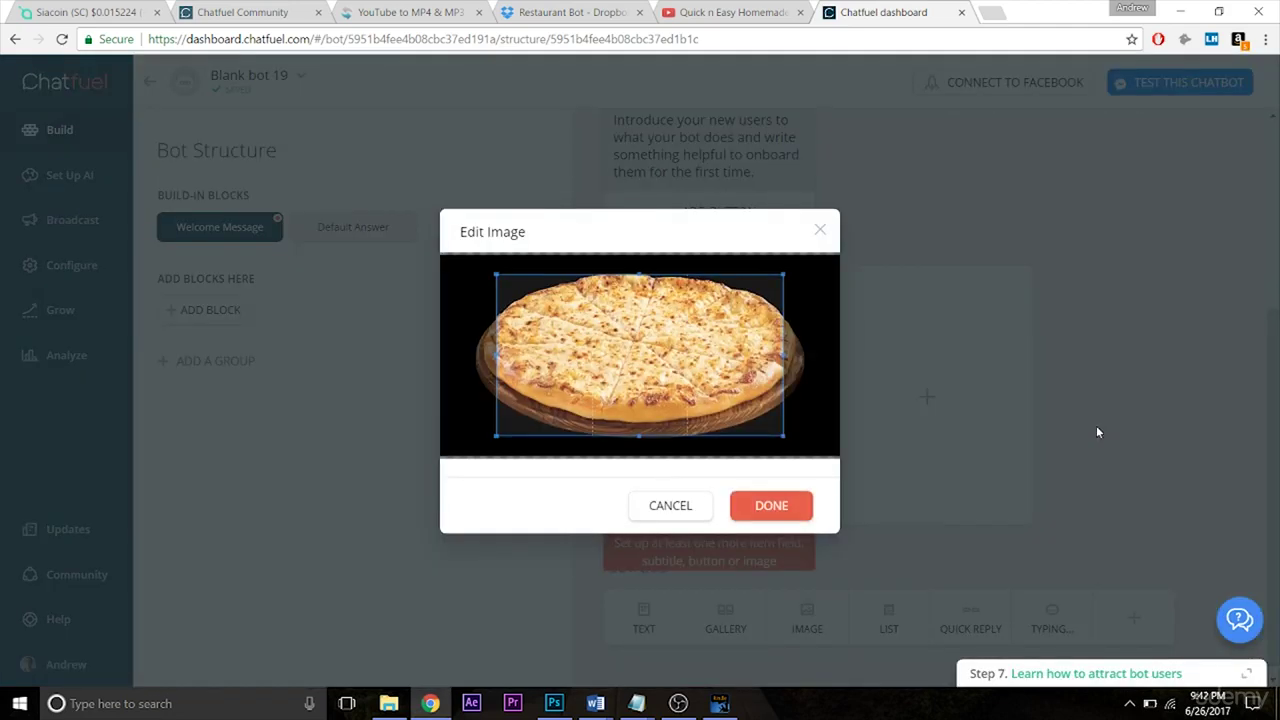
Enlarge the crop area to the picture's full height so the whole pizza is included, and apply the crop
drag(638, 436, 627, 537)
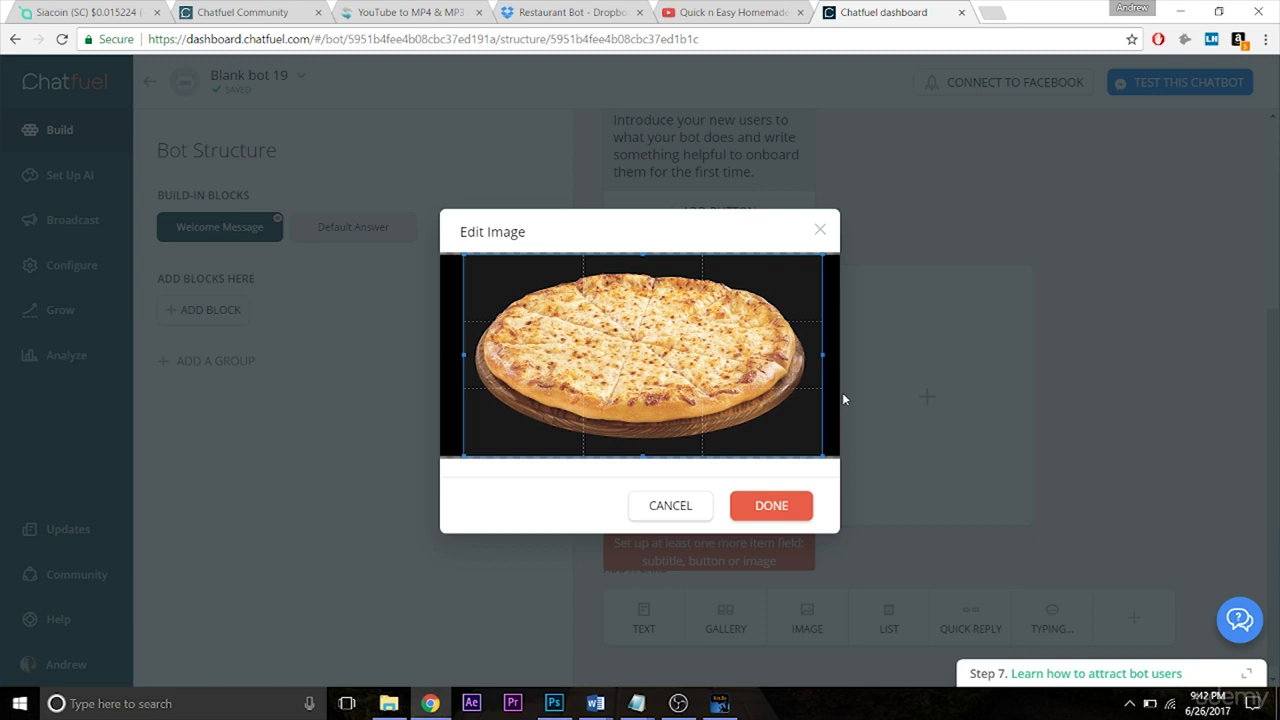
click(1103, 417)
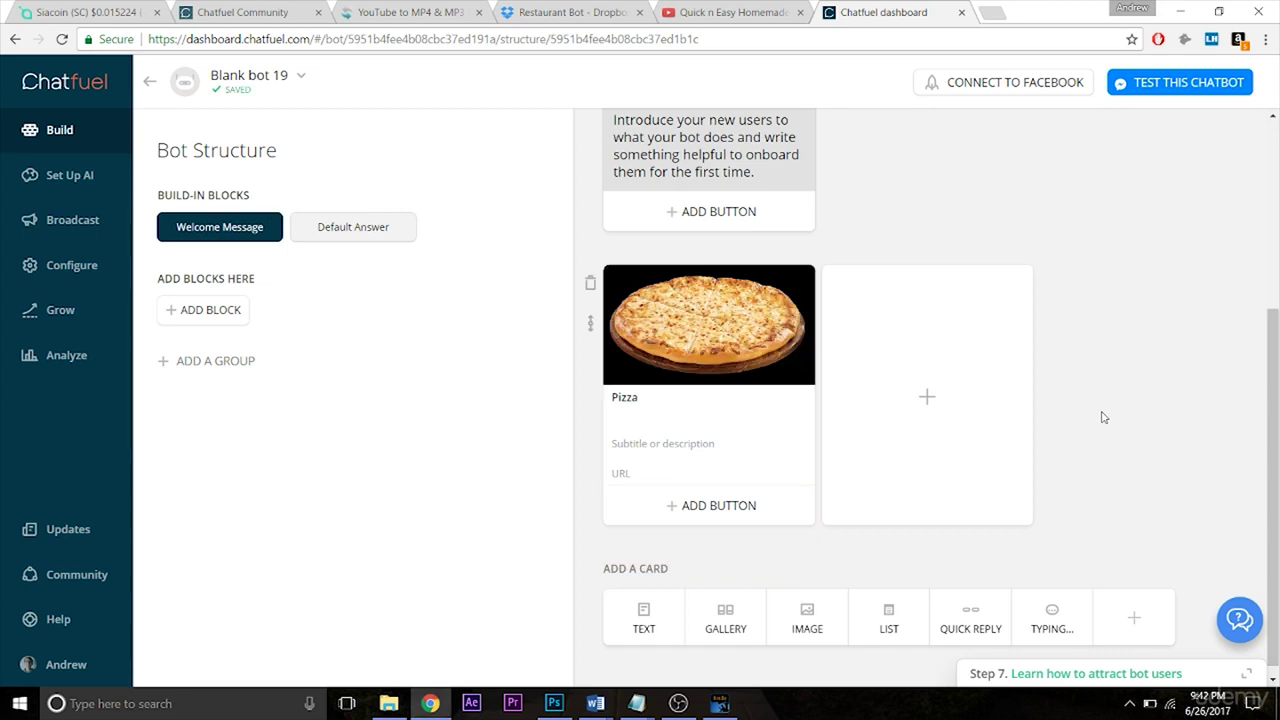
Enter "Toppings: Cheese, Sausage, Pepperoni" as the Pizza item's subtitle
click(676, 444)
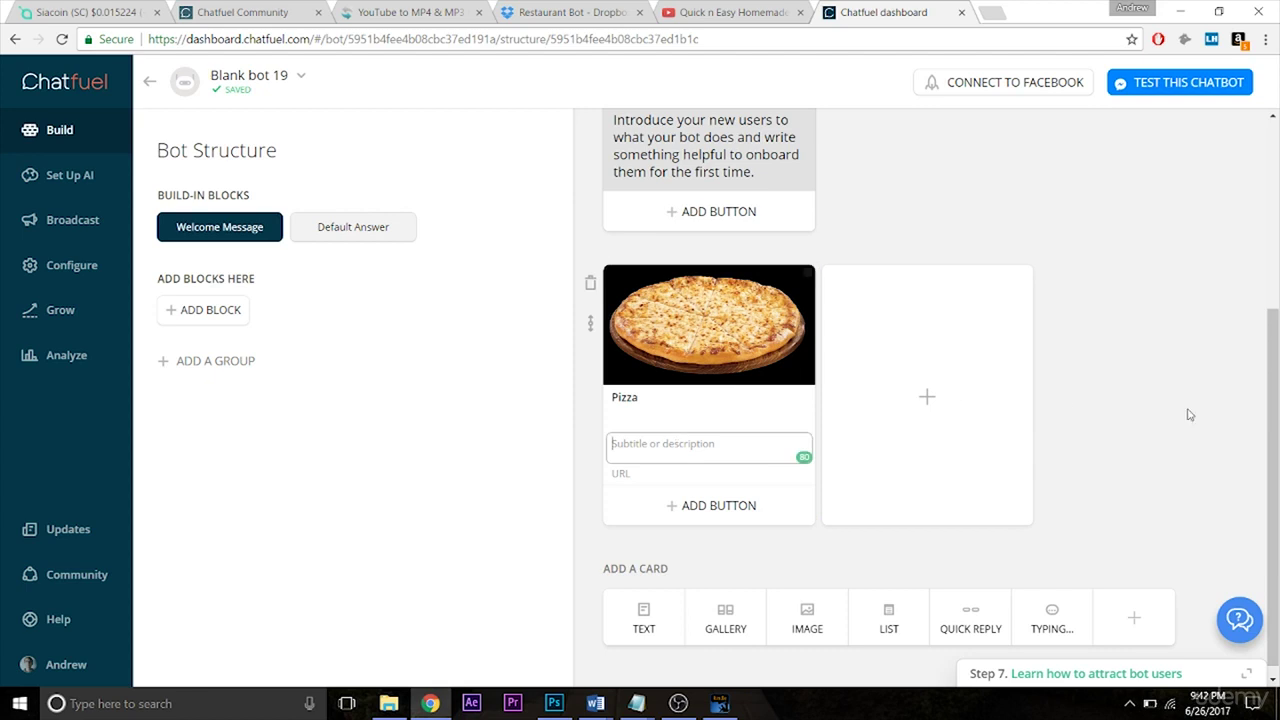
text(Toppings: Cheese, Sausage, Pepperoni)
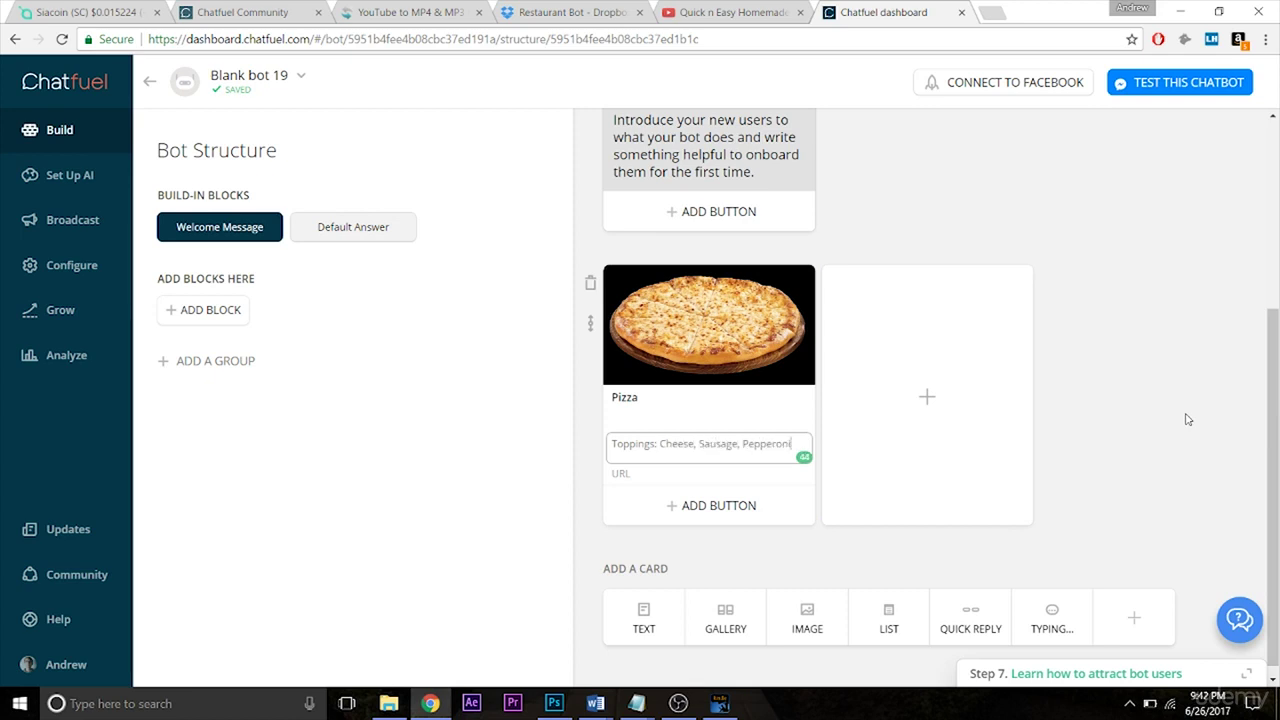
click(1185, 374)
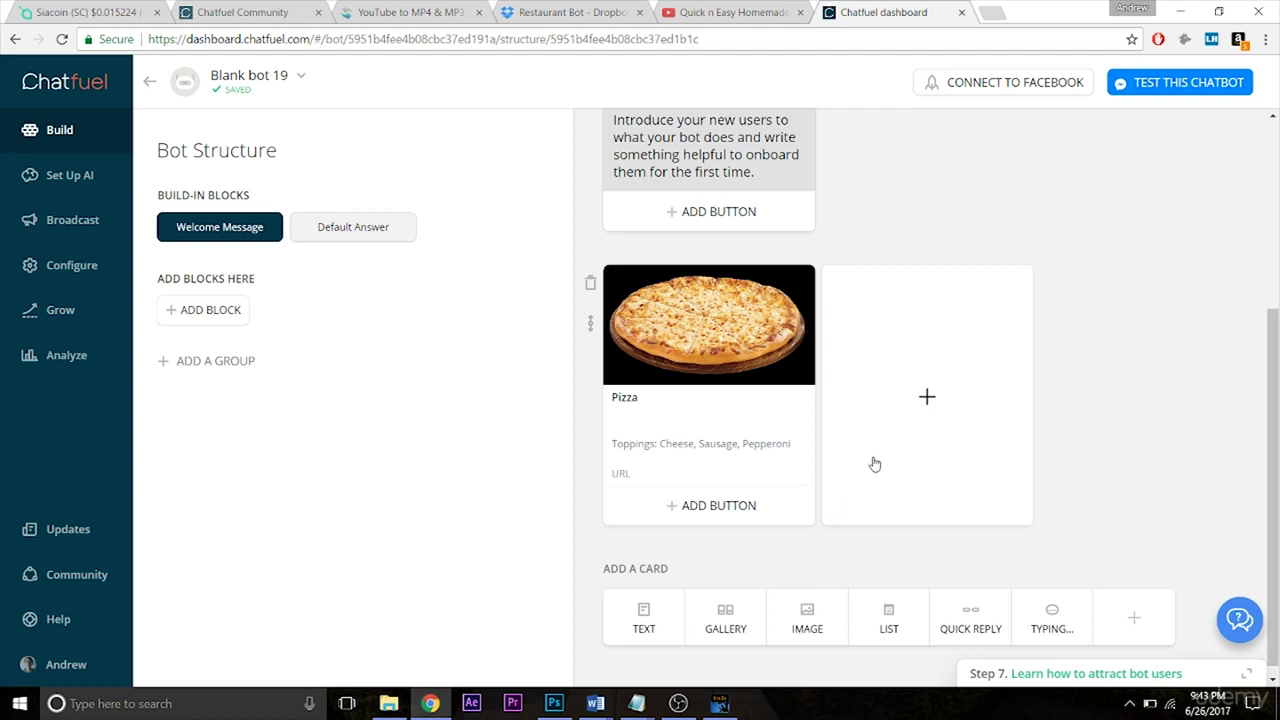
Add several empty items to the gallery after the Pizza item
click(903, 440)
click(1112, 433)
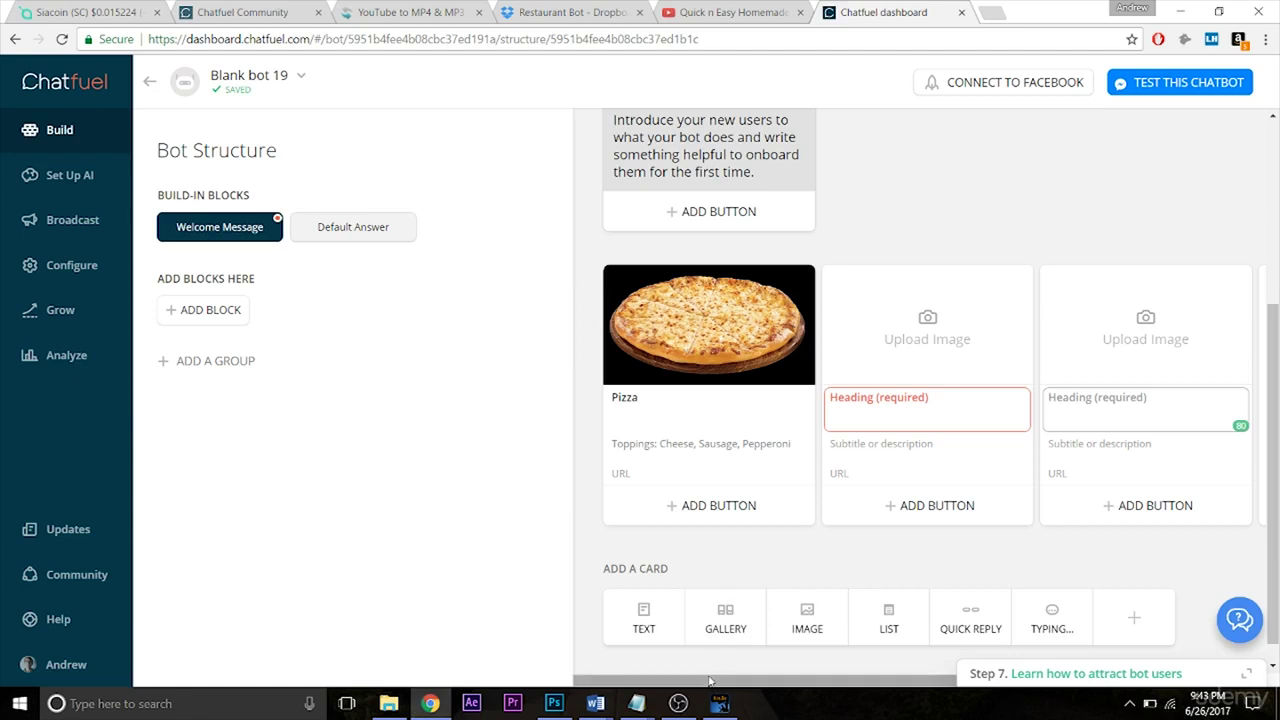
drag(711, 682, 953, 648)
click(1052, 422)
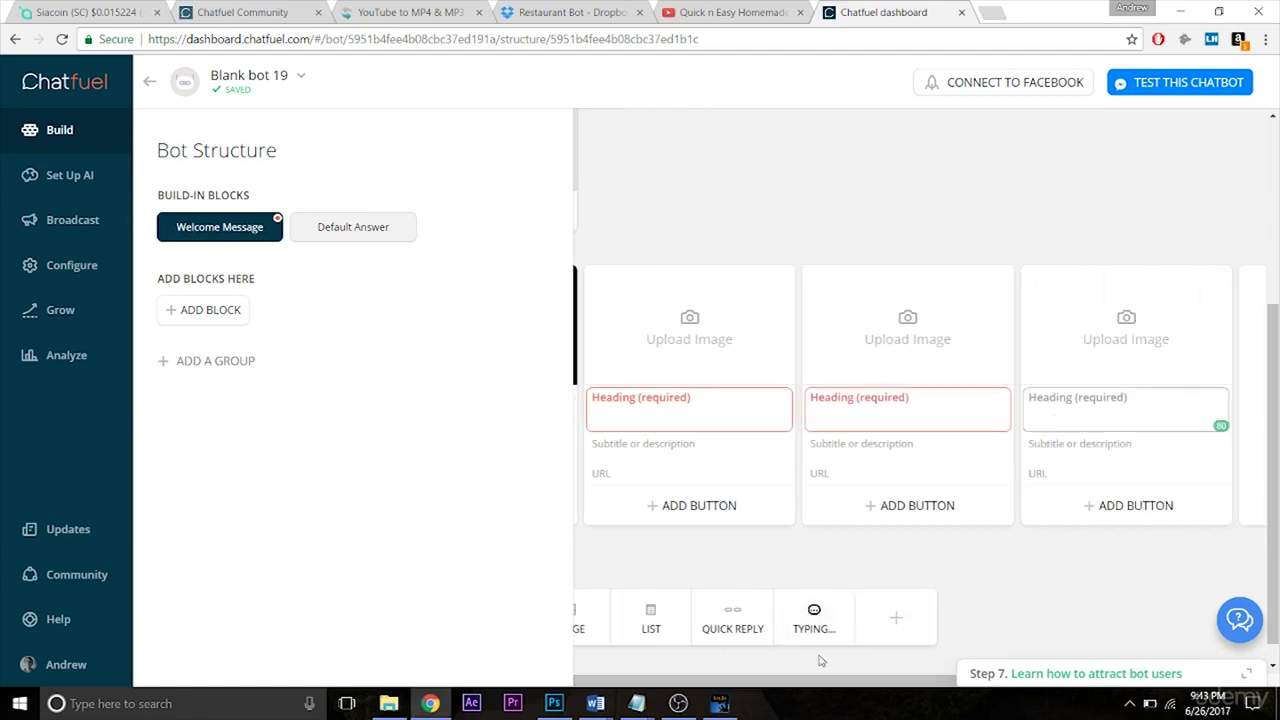
scroll(820, 640, right, 3)
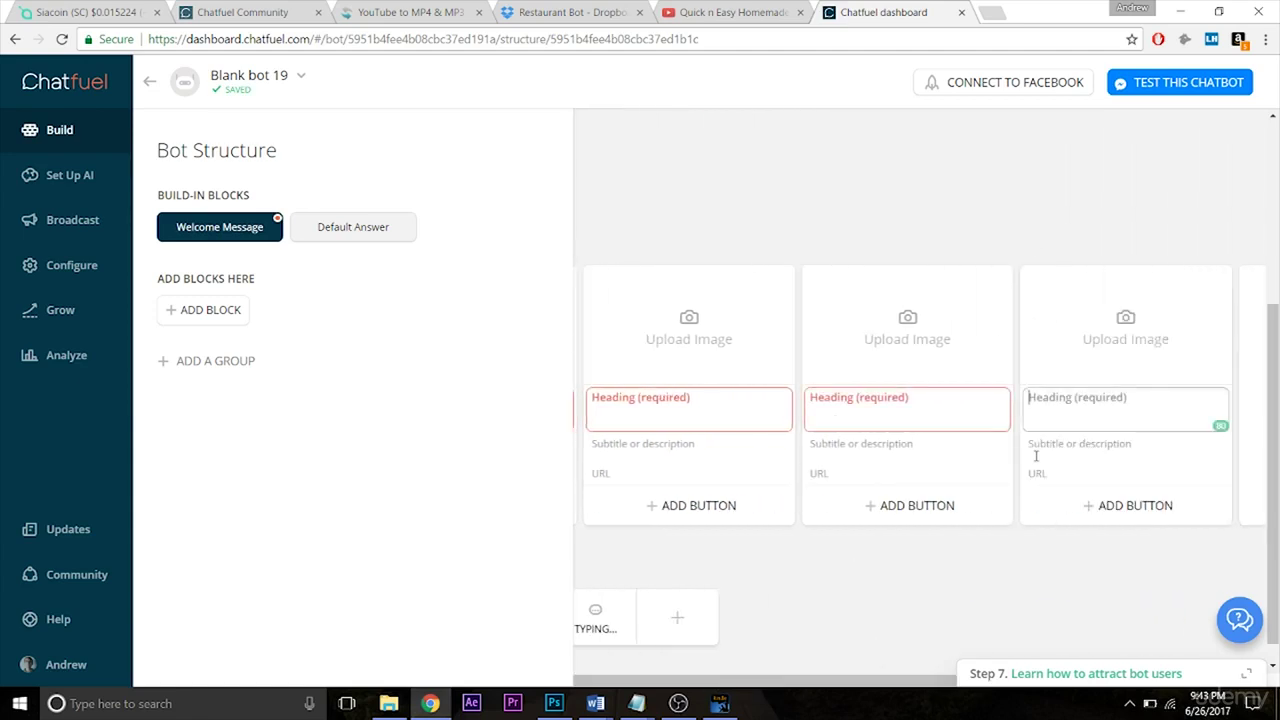
key(BackSpace)
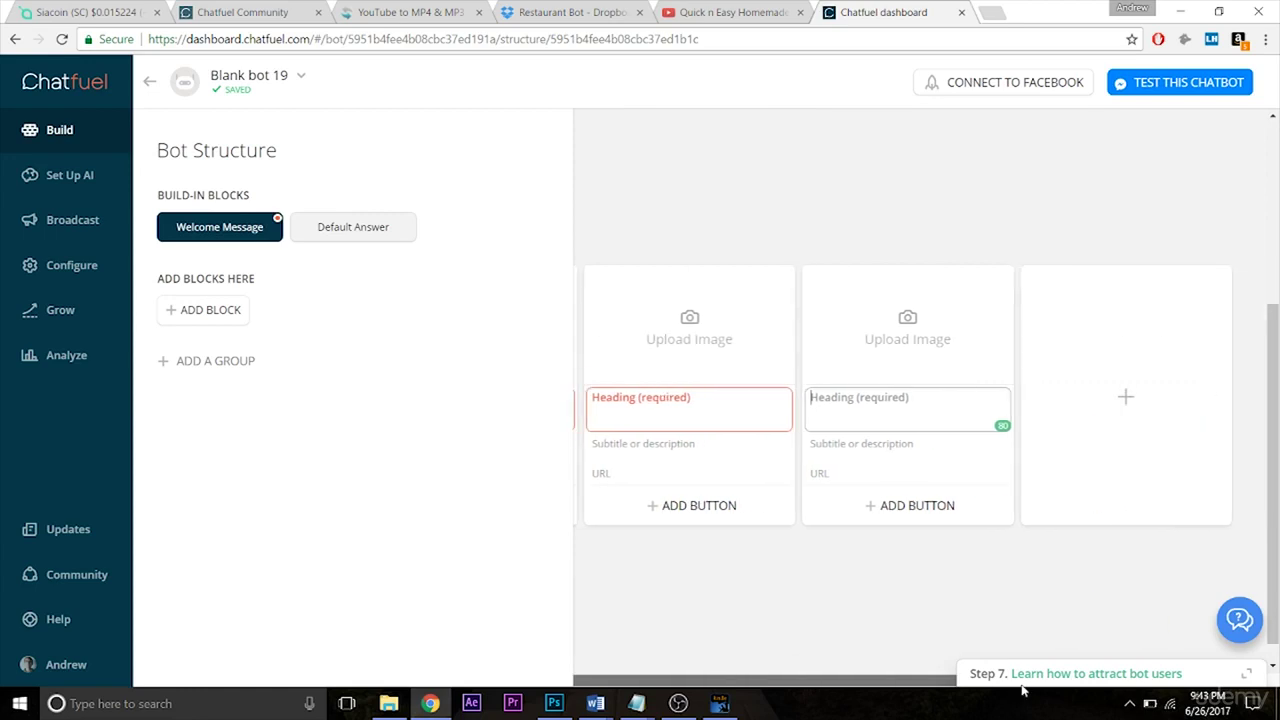
click(1107, 455)
Delete all the empty gallery items after the Pizza item, confirming each removal
drag(937, 682, 565, 680)
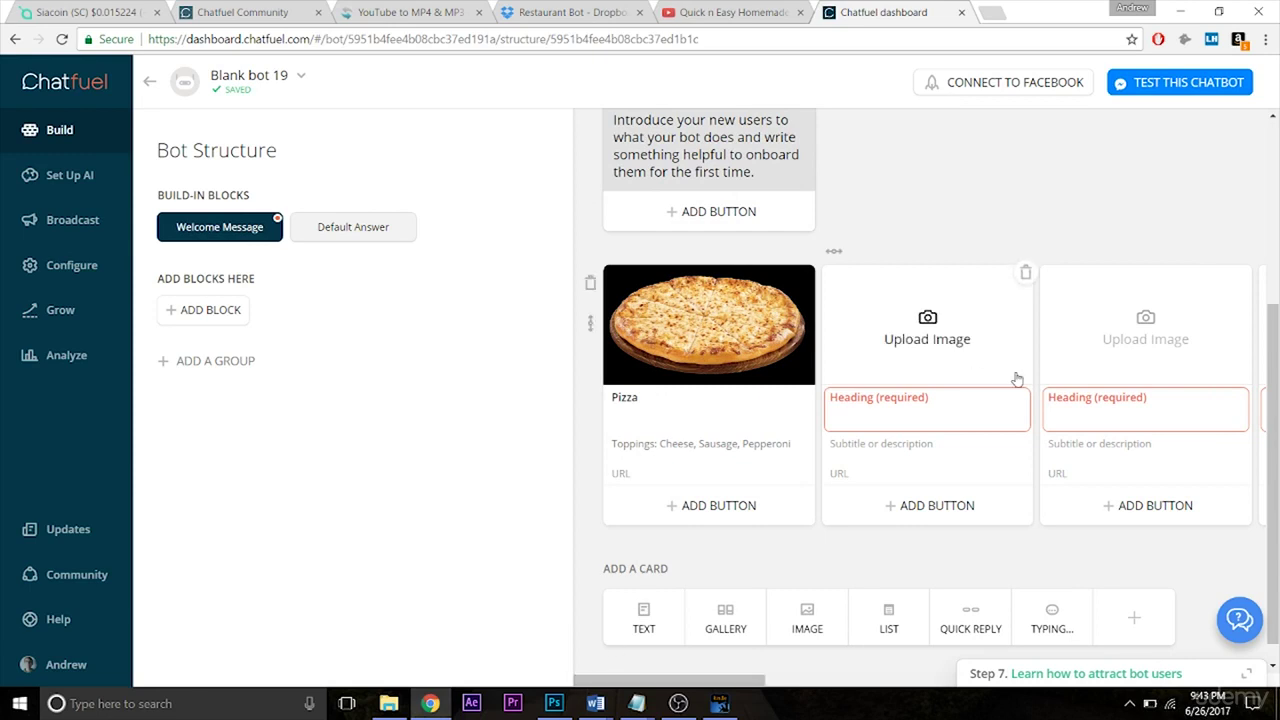
click(1025, 272)
key(Escape)
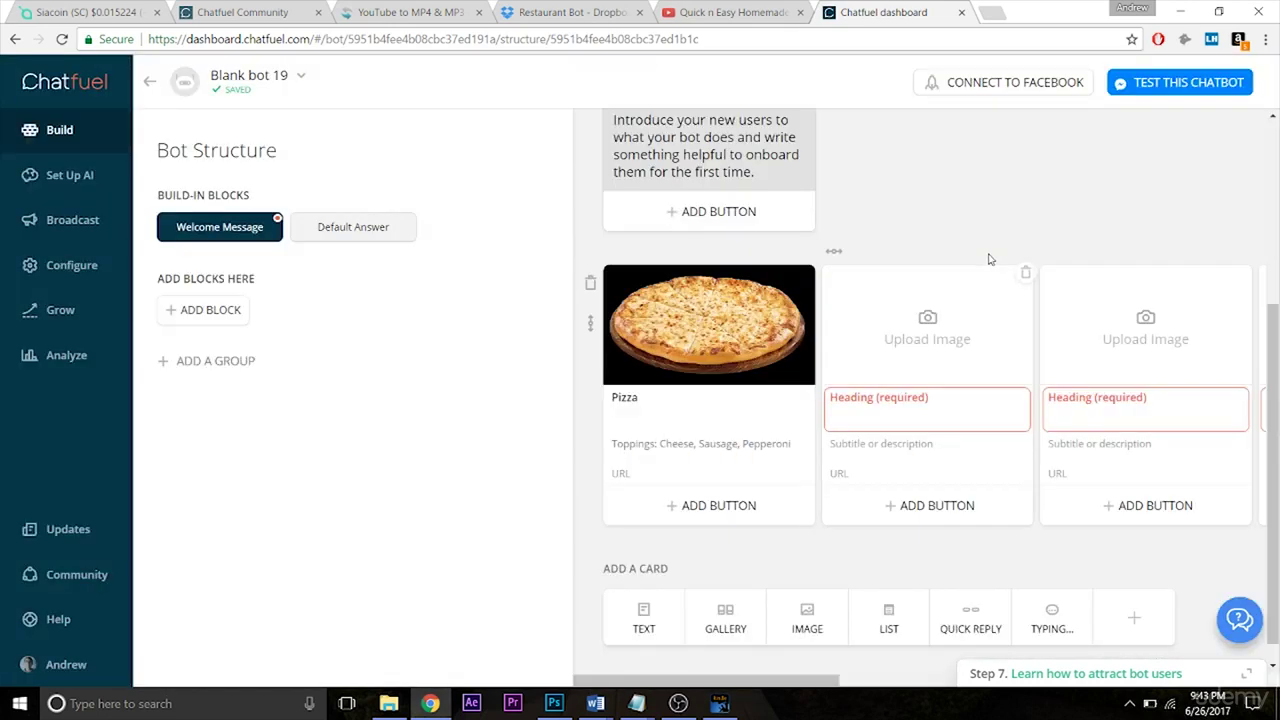
click(1023, 274)
click(752, 416)
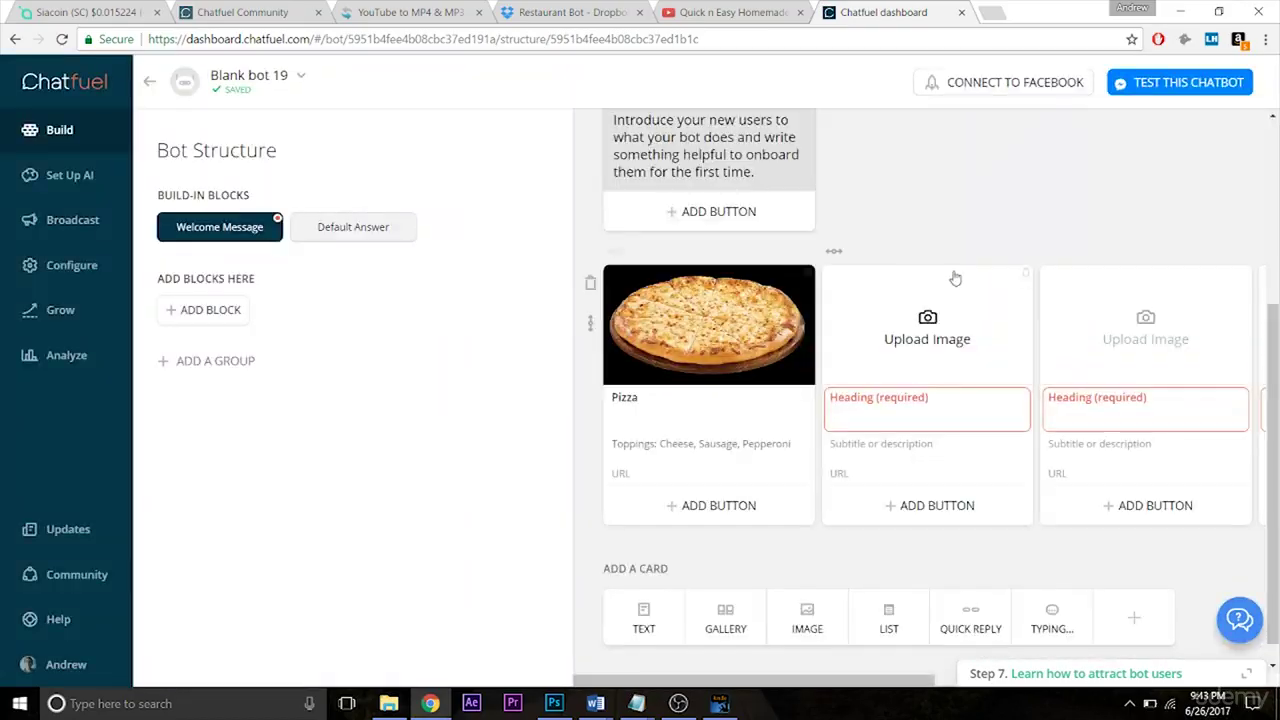
click(1023, 274)
click(737, 410)
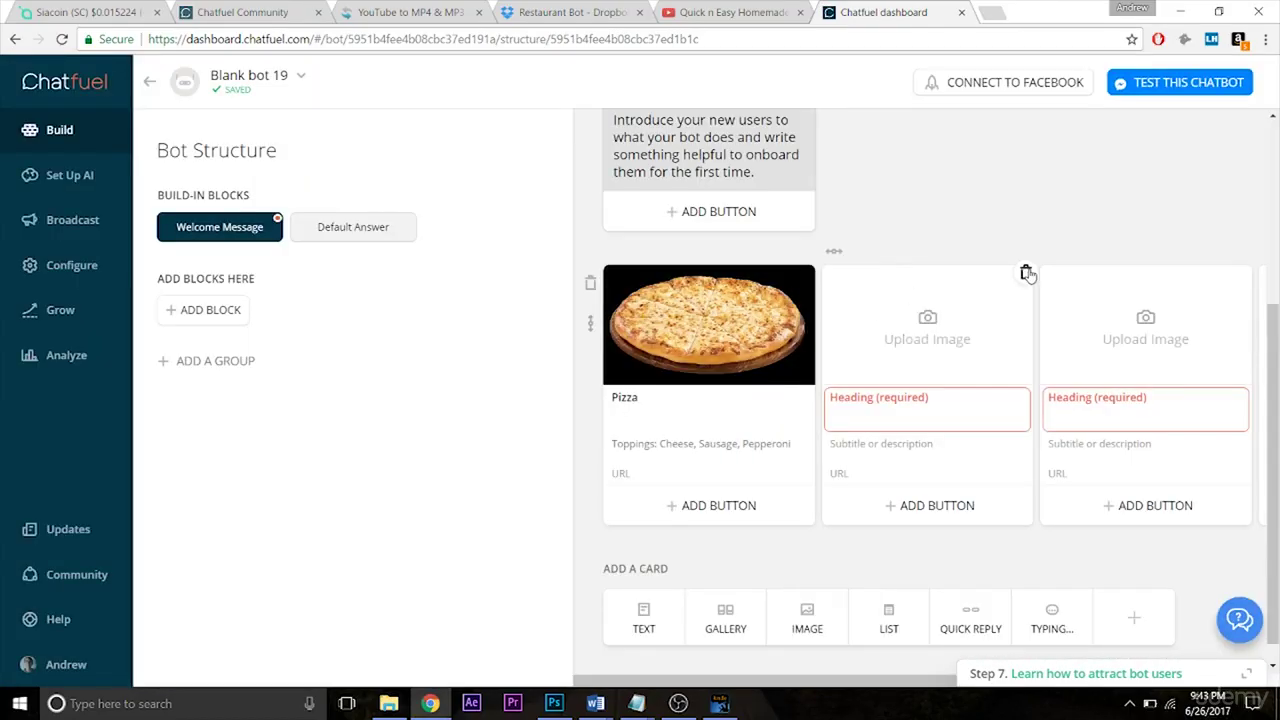
click(1023, 274)
click(744, 409)
click(1024, 273)
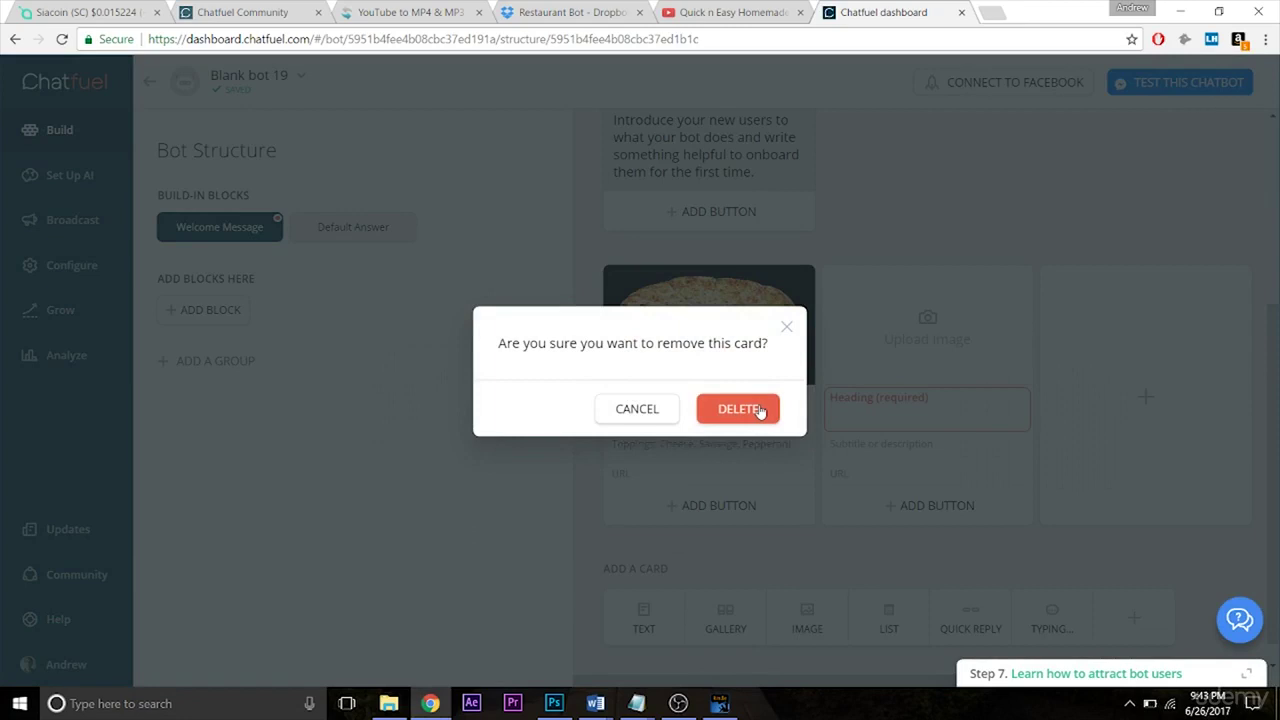
click(757, 409)
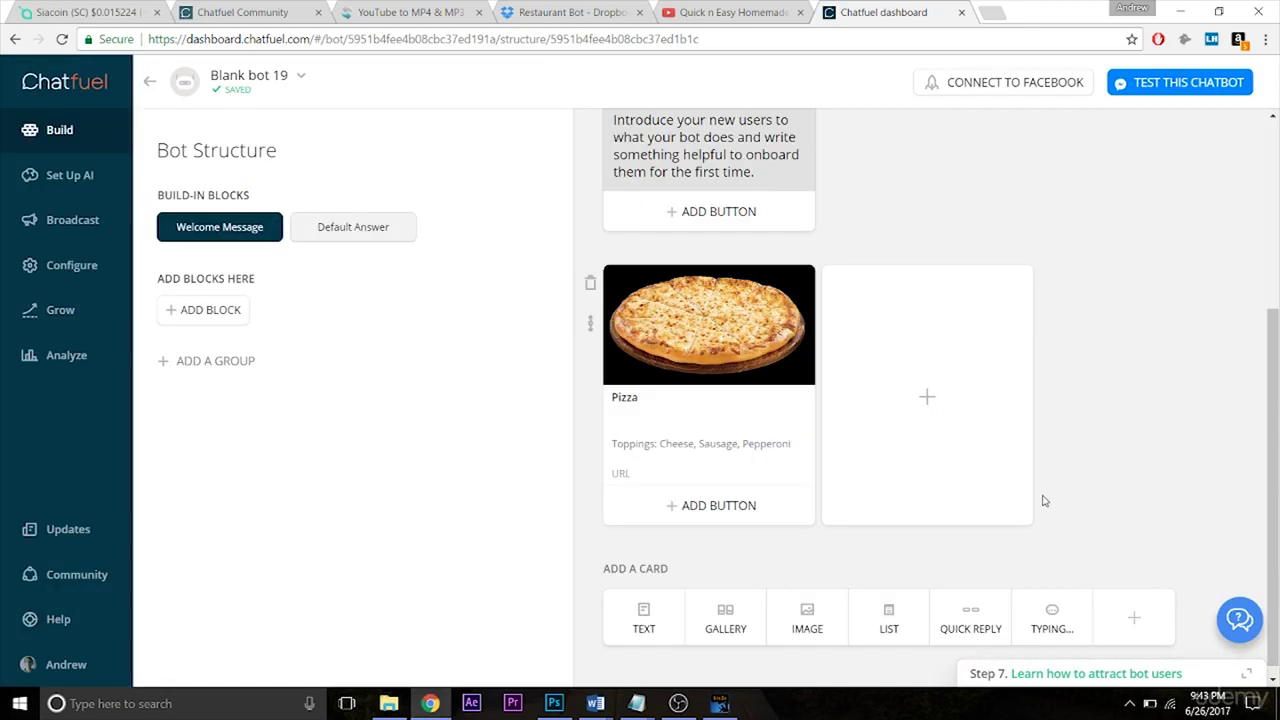
Add a List card below the Pizza gallery and compare its layout with the gallery
click(889, 620)
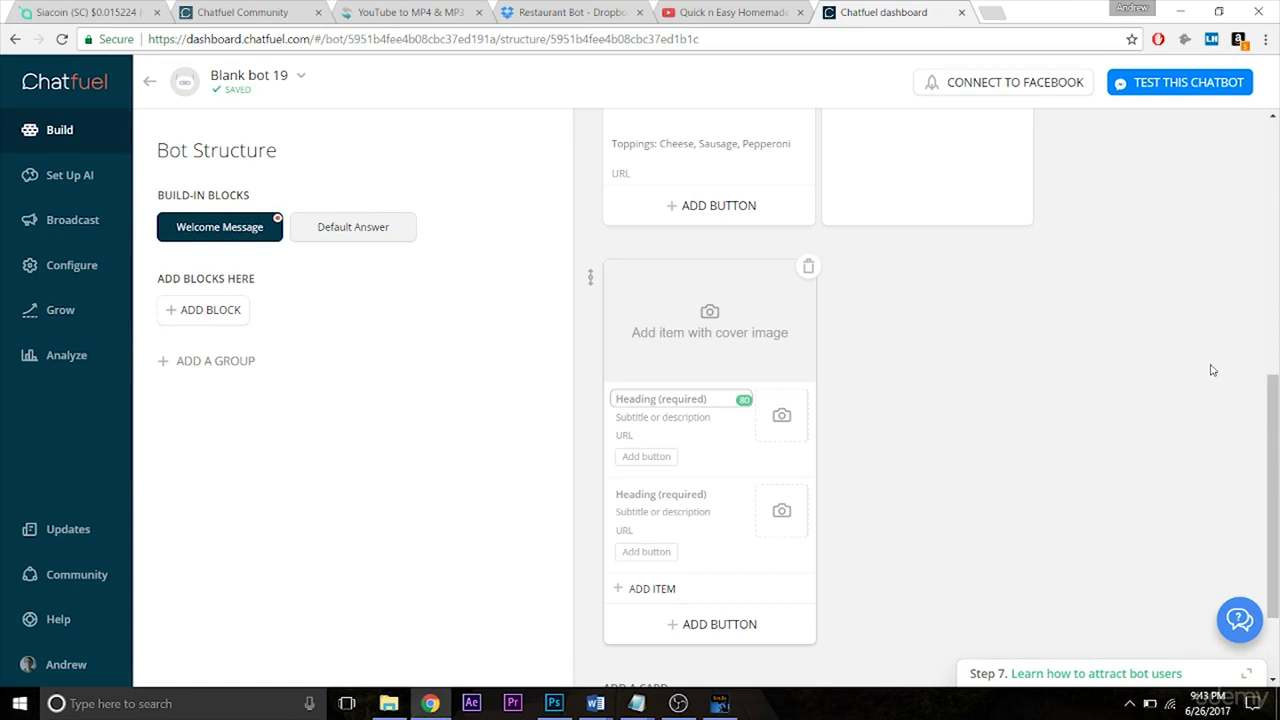
drag(1268, 390, 1275, 414)
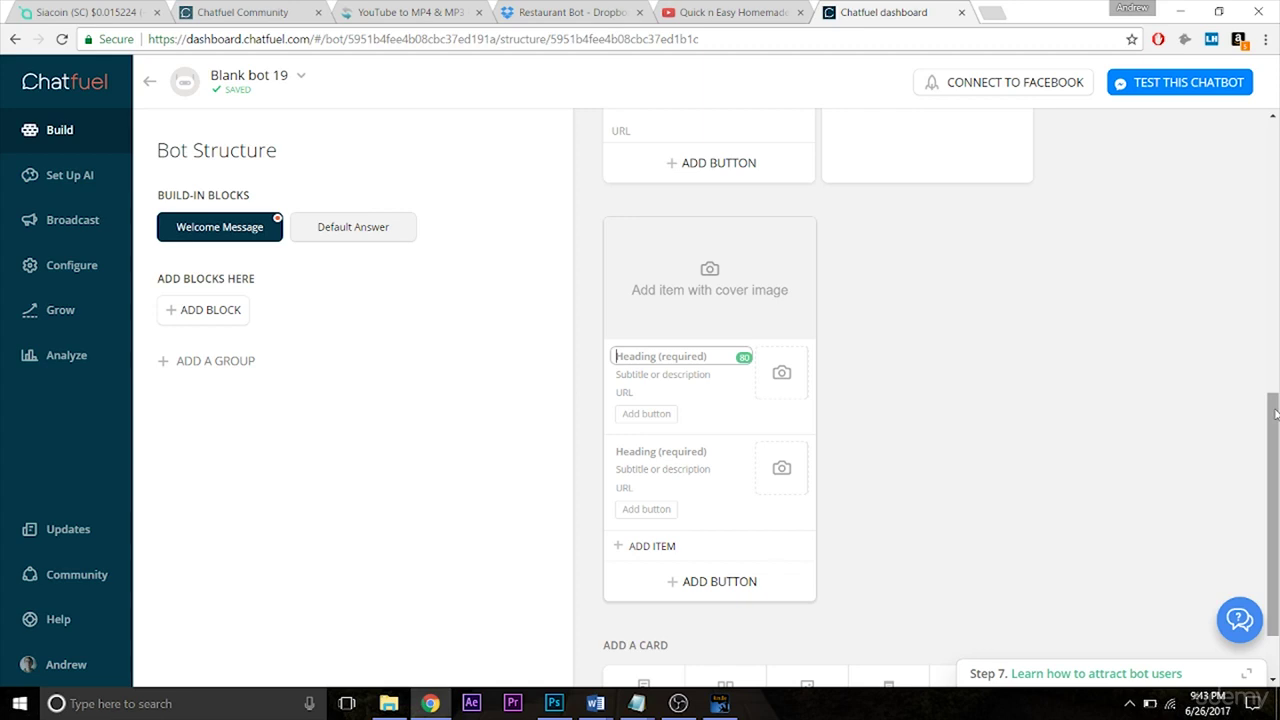
drag(1275, 415, 1275, 435)
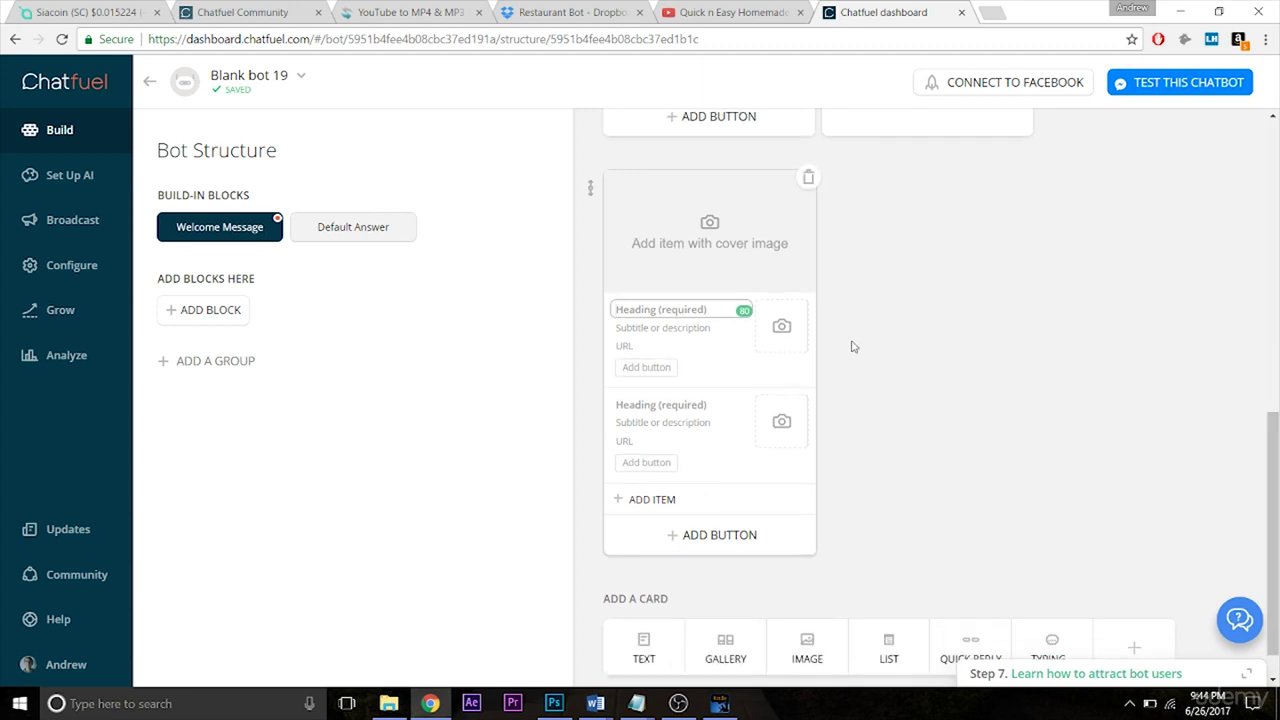
mouse_move(1276, 487)
mouse_down()
mouse_move(1276, 330)
mouse_move(1276, 477)
mouse_up()
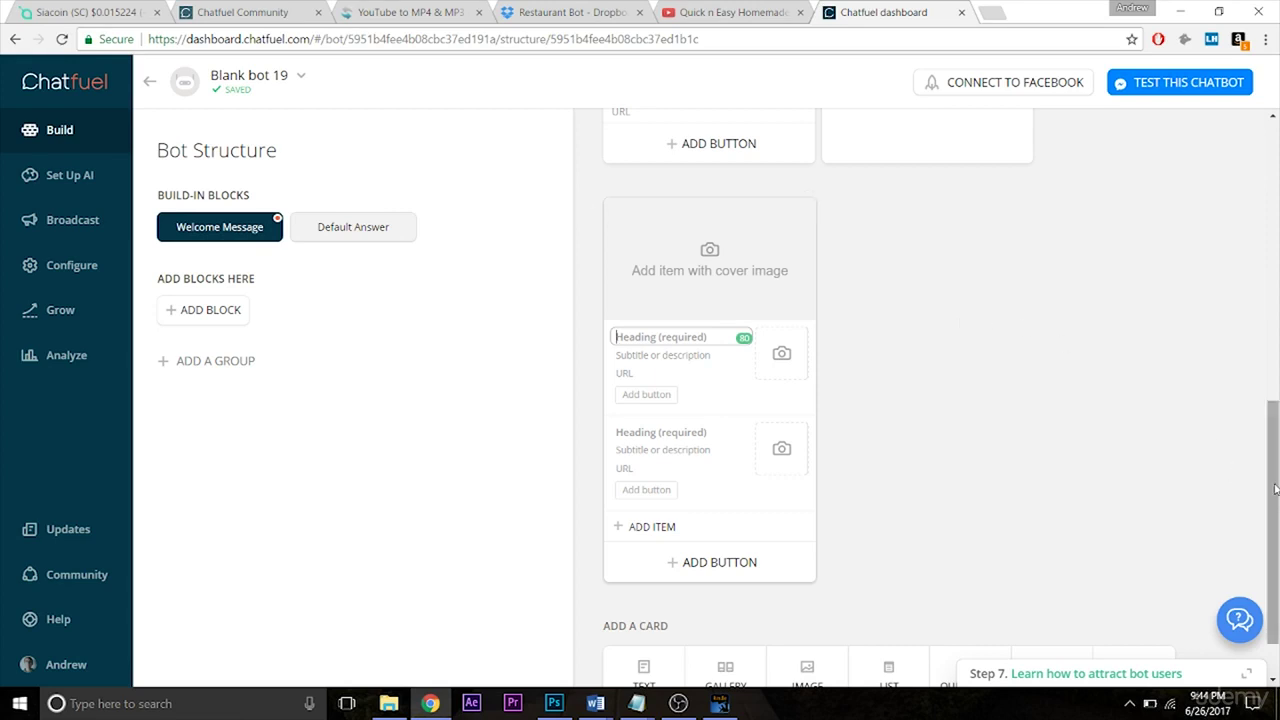
drag(1276, 490, 1276, 369)
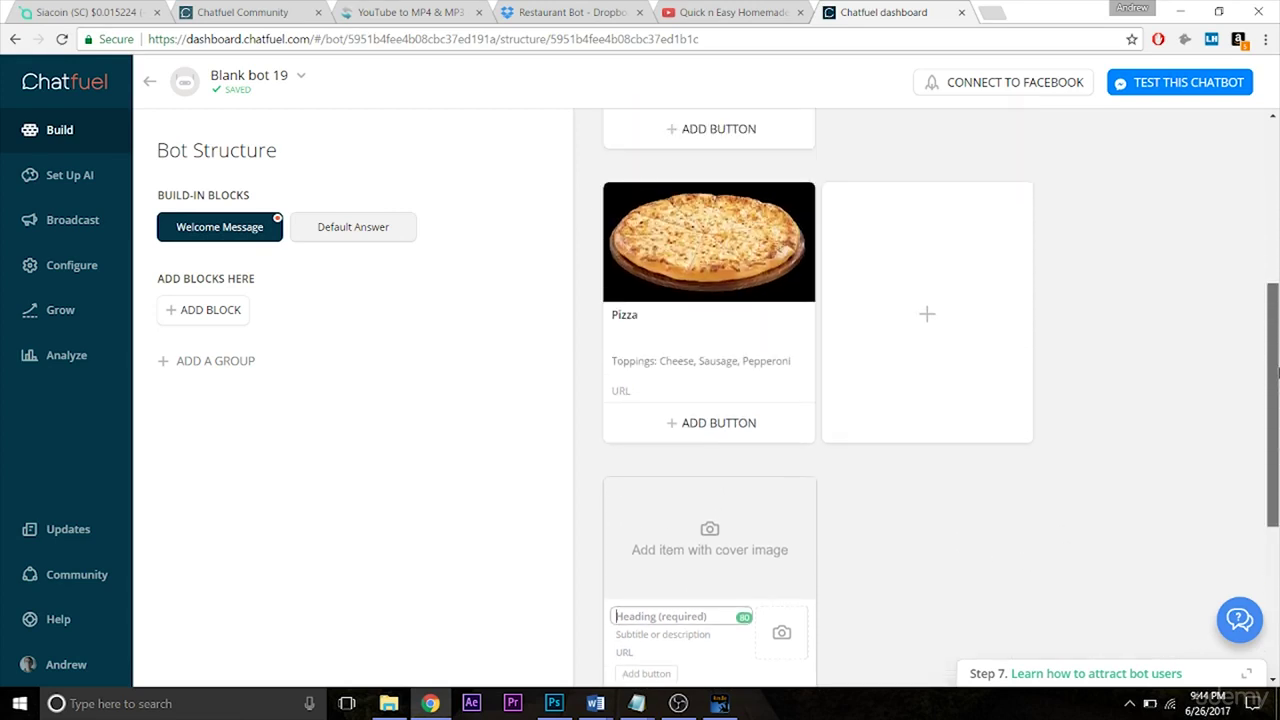
mouse_move(686, 250)
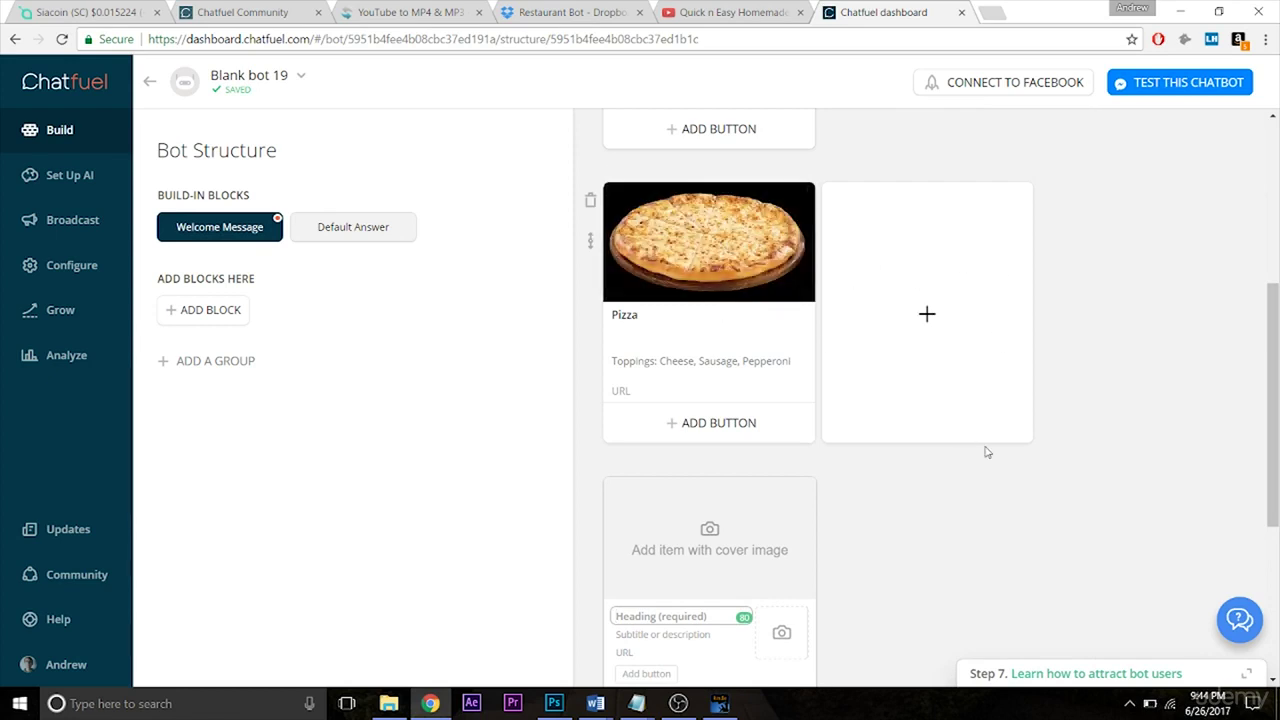
drag(1277, 345, 1277, 452)
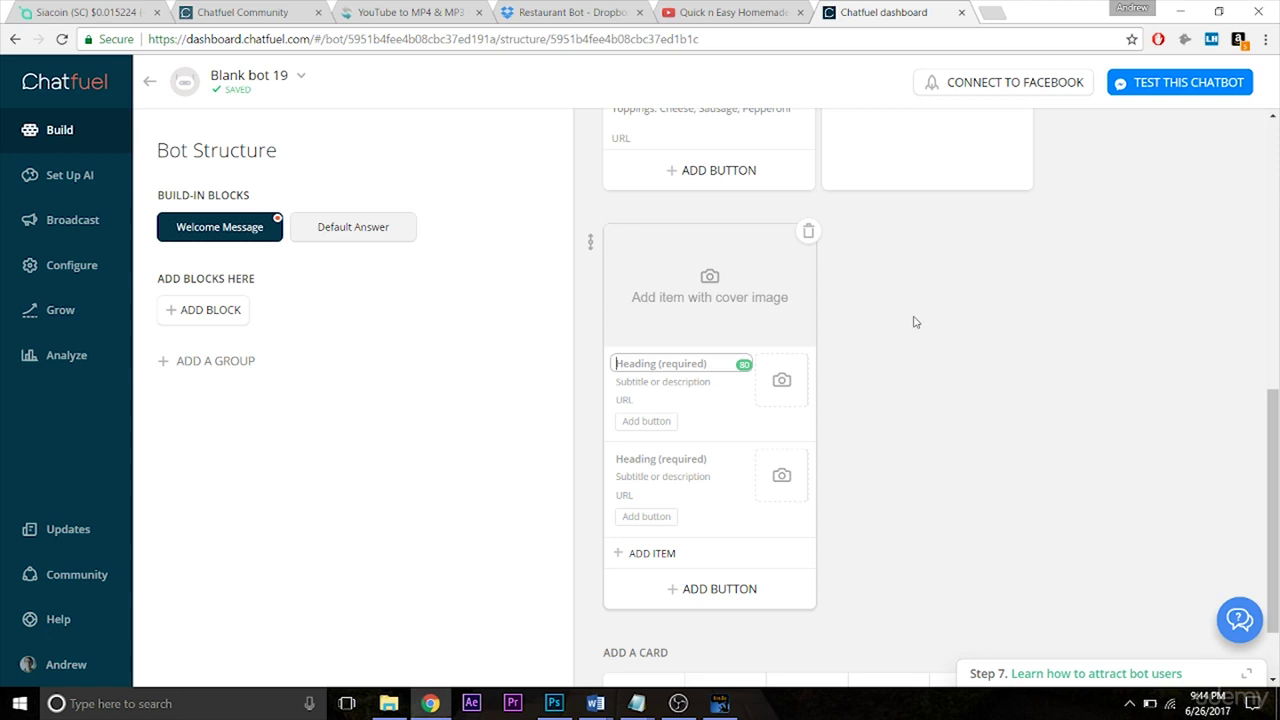